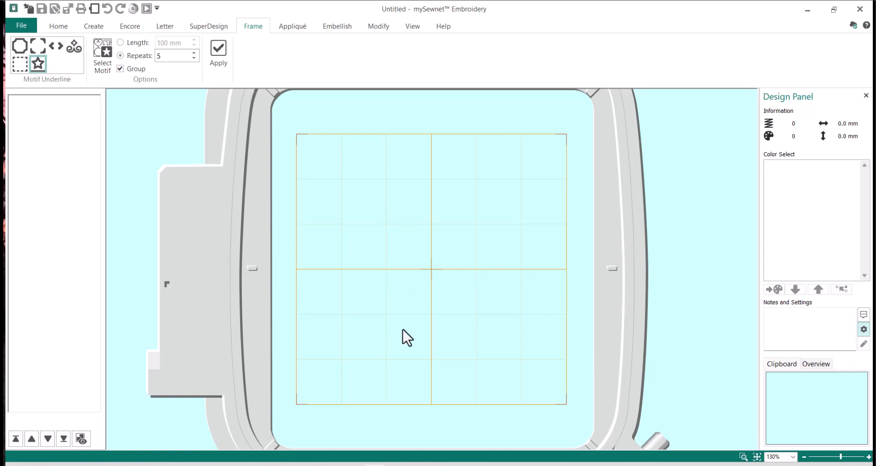
Review the appearance settings in the program's configuration, then close it.
click(15, 23)
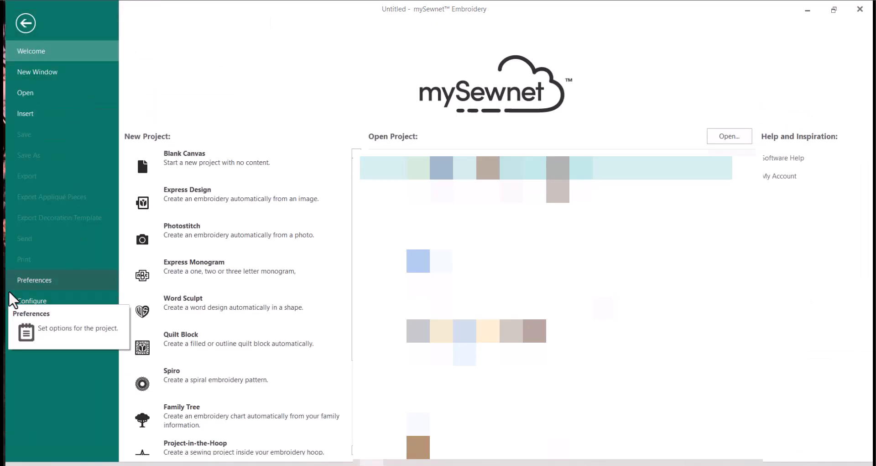
key(Escape)
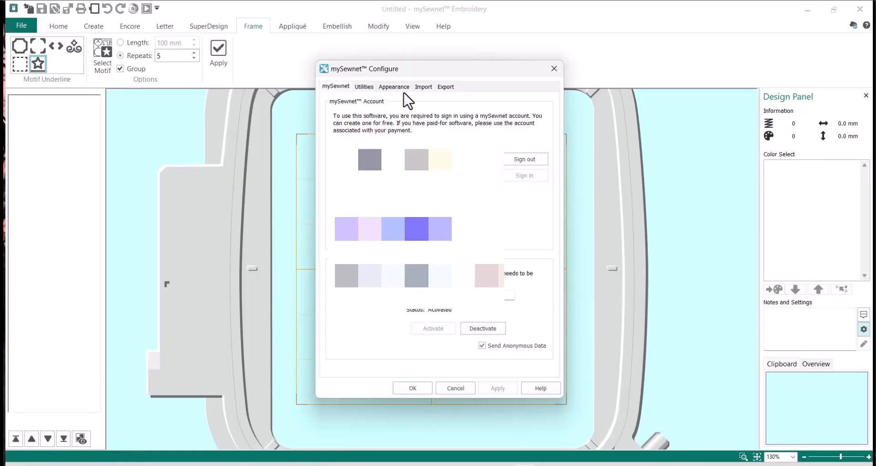
click(404, 87)
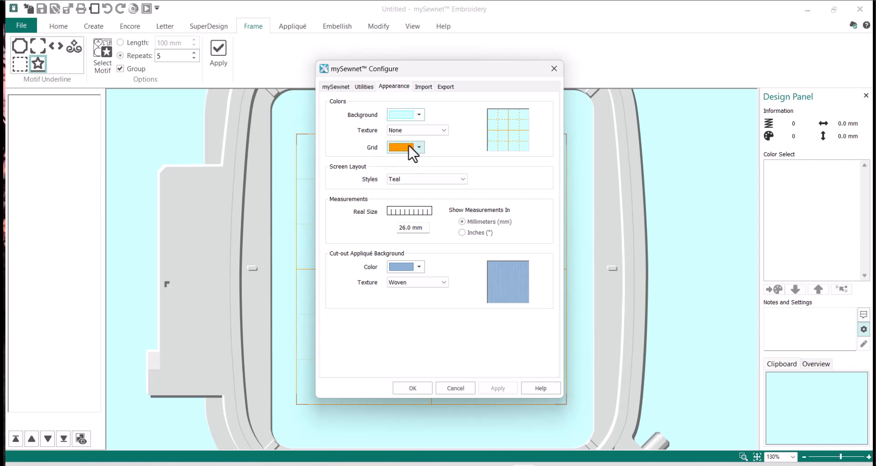
click(409, 387)
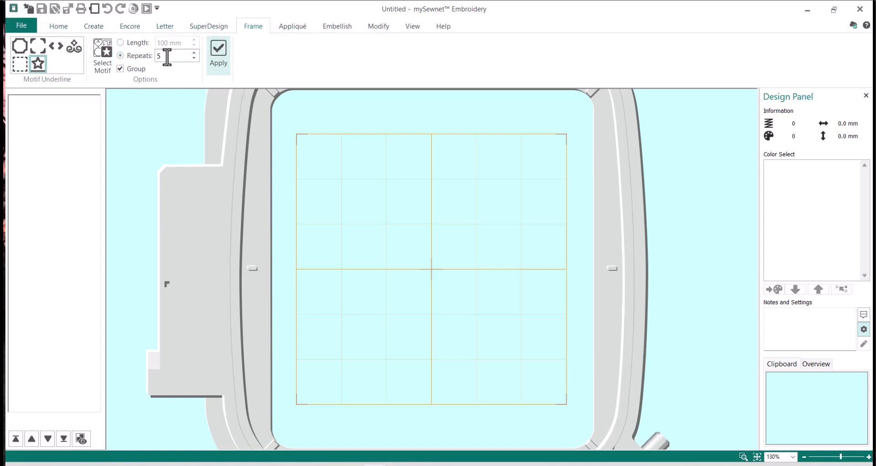
Create a motif line of Underline star motifs with 5 repeats in the hoop.
click(40, 66)
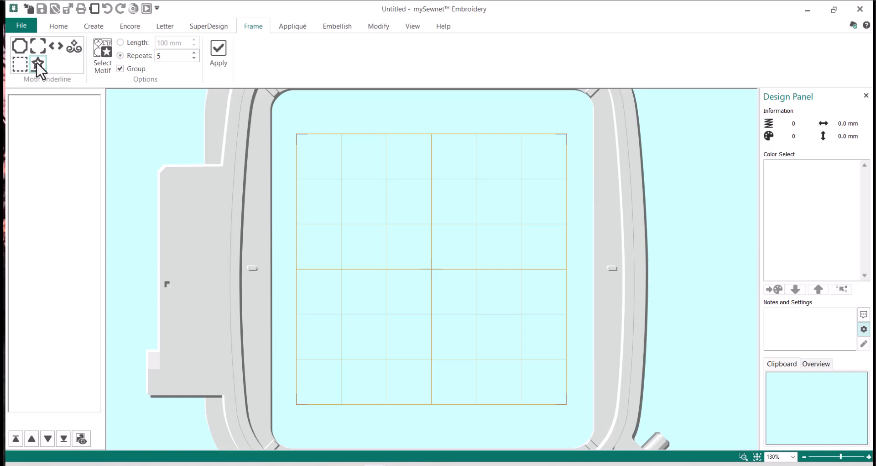
click(109, 60)
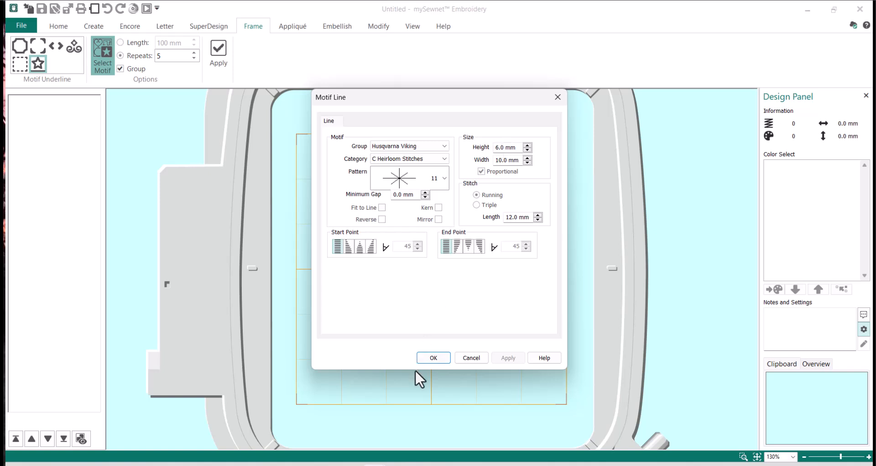
click(429, 358)
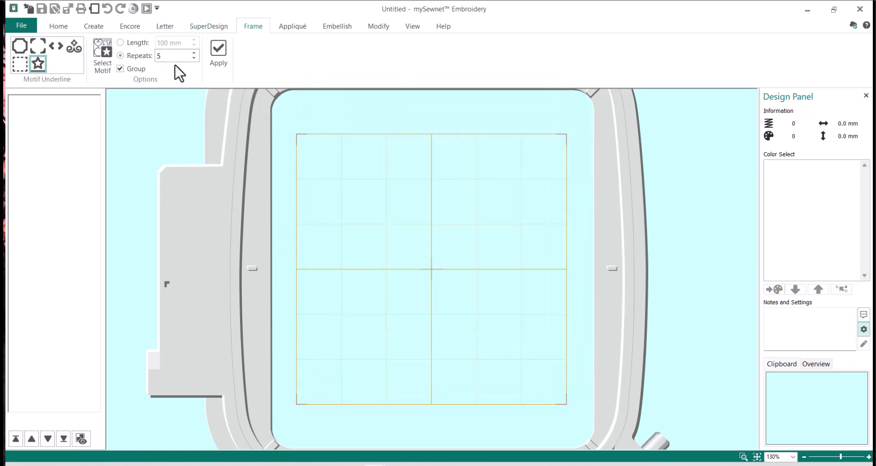
click(221, 64)
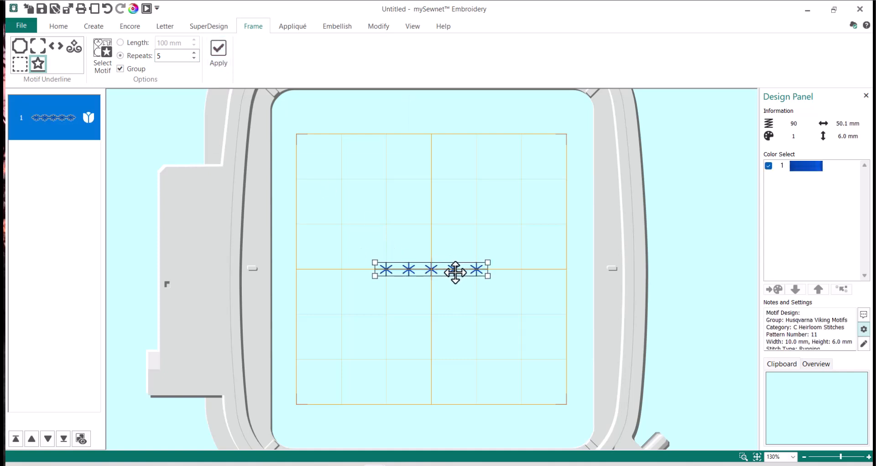
Drag the five-star row left to end before the vertical centre line, then zoom in on it.
drag(457, 271, 386, 270)
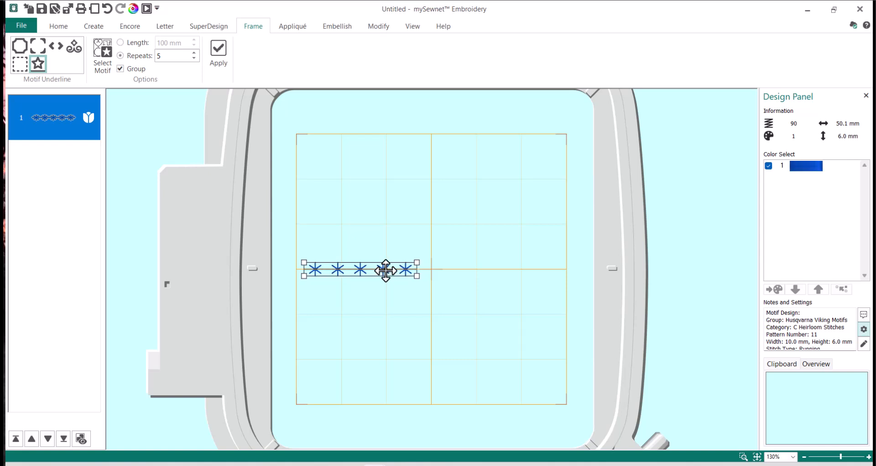
click(743, 456)
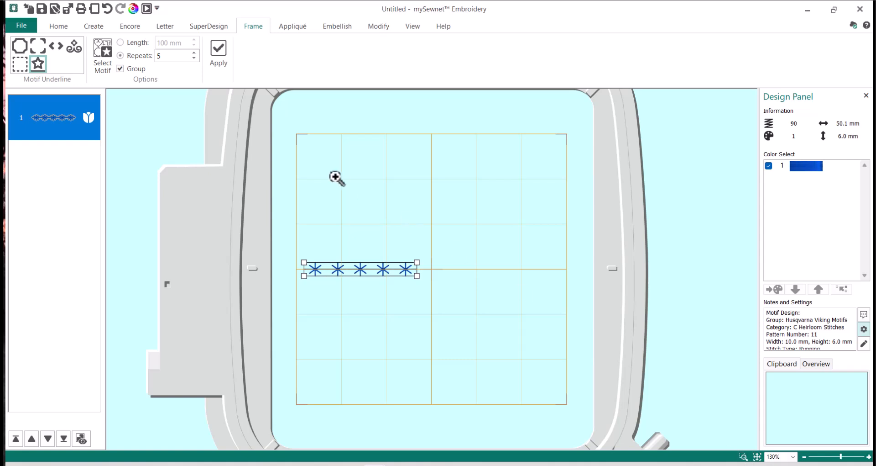
drag(257, 198, 489, 336)
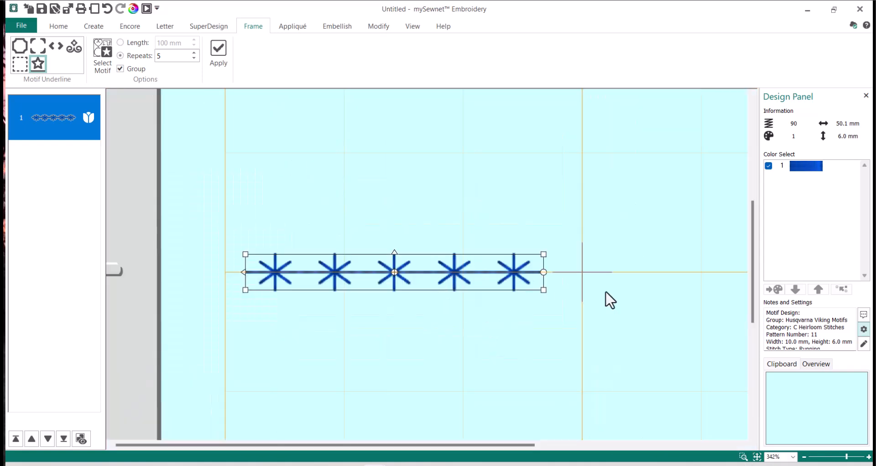
click(398, 185)
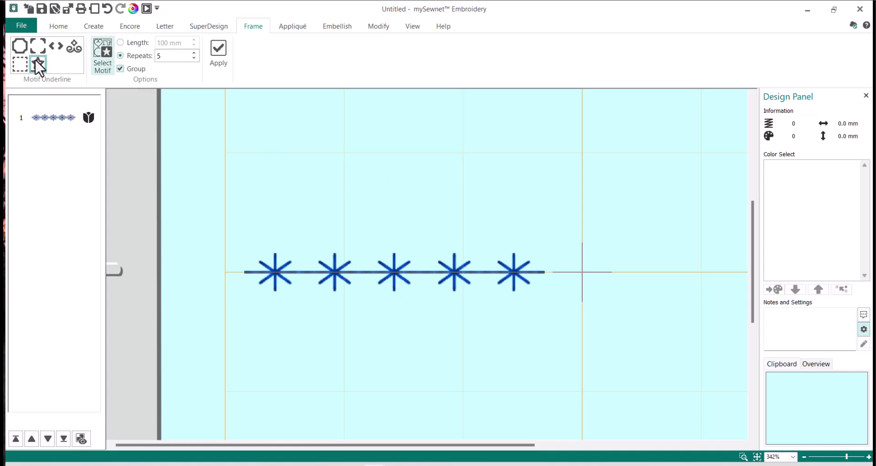
Choose striped diamond pattern 46 from the F Decorative Stitches category as the motif.
click(109, 55)
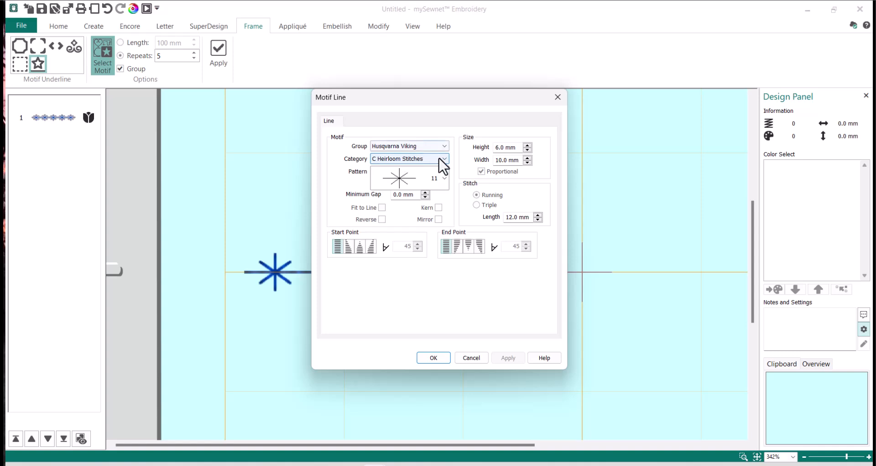
click(445, 159)
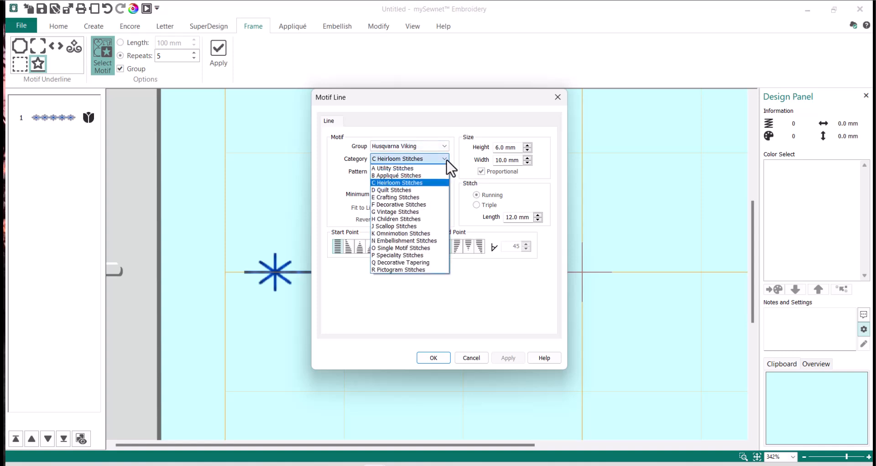
click(441, 204)
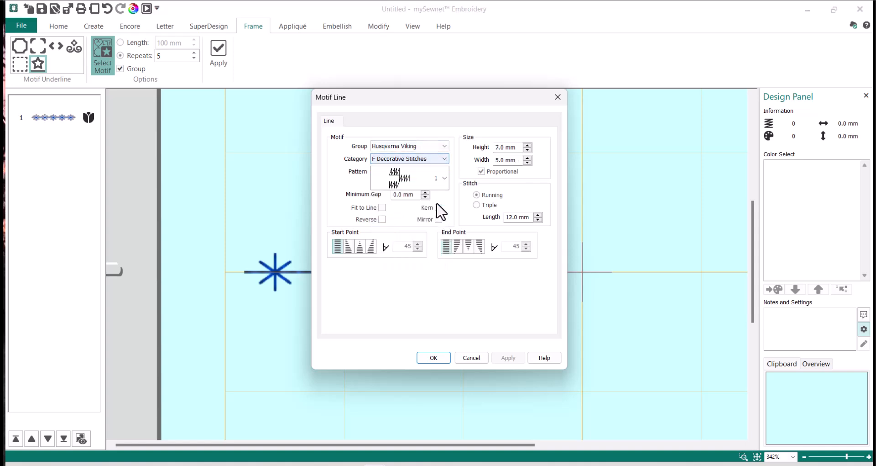
click(445, 178)
scroll(445, 216, down, 3)
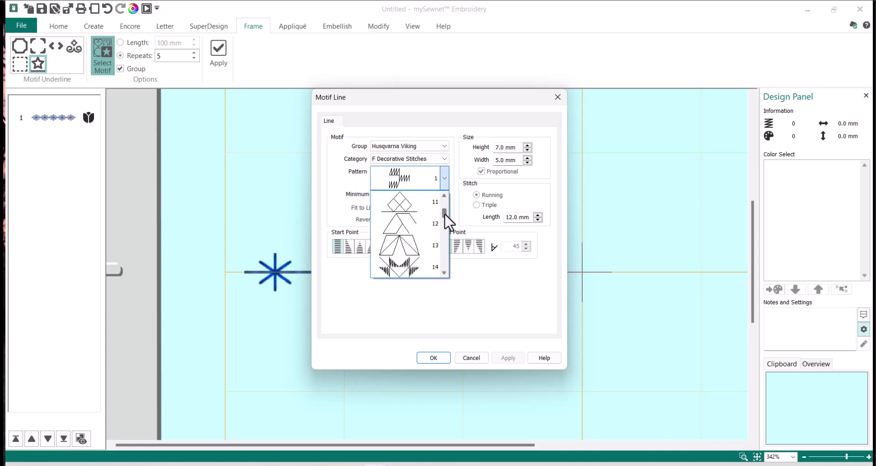
drag(445, 214, 446, 242)
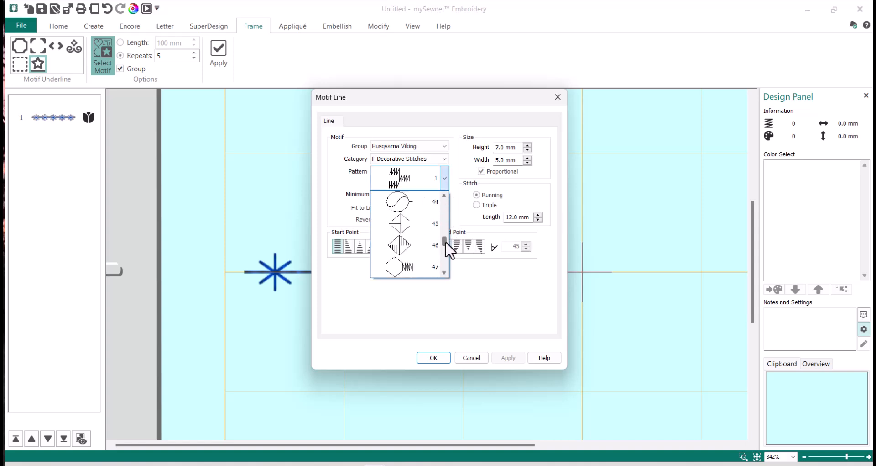
click(411, 253)
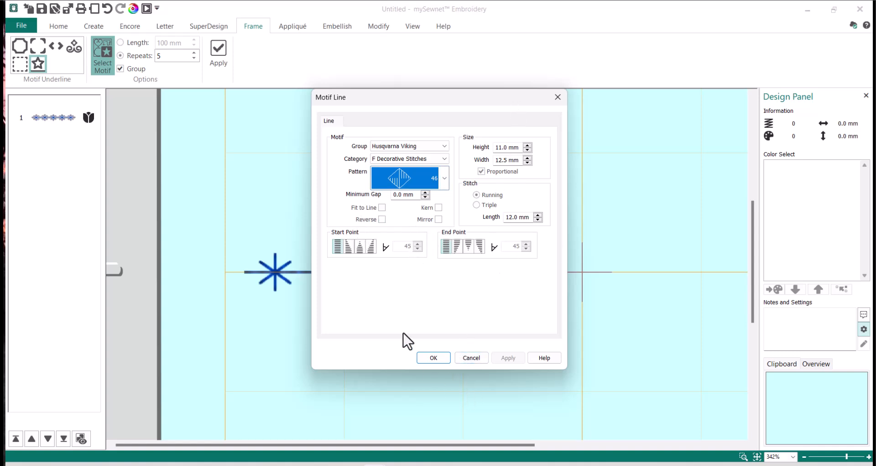
click(446, 358)
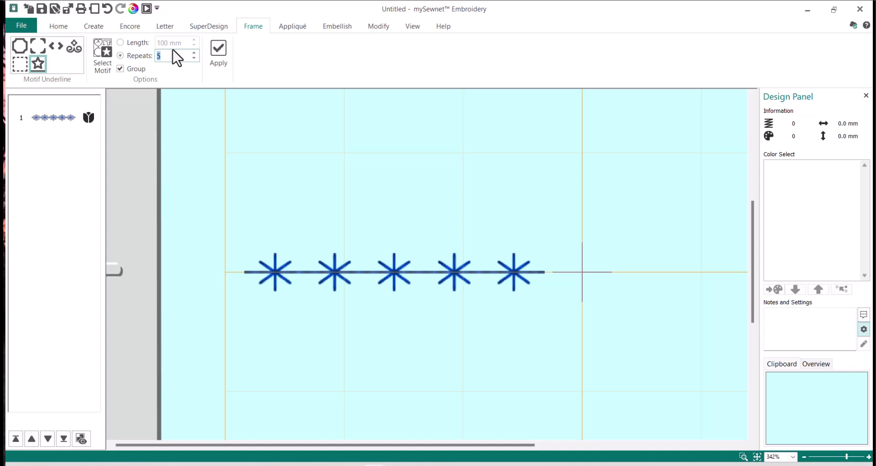
Place one diamond motif and nudge it against the right end of the star row.
click(225, 64)
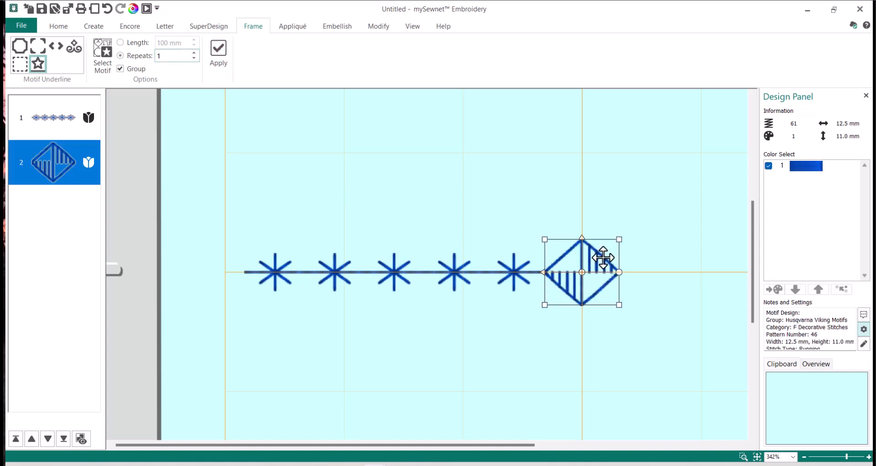
mouse_move(603, 258)
mouse_down()
mouse_move(640, 254)
mouse_move(604, 256)
mouse_up()
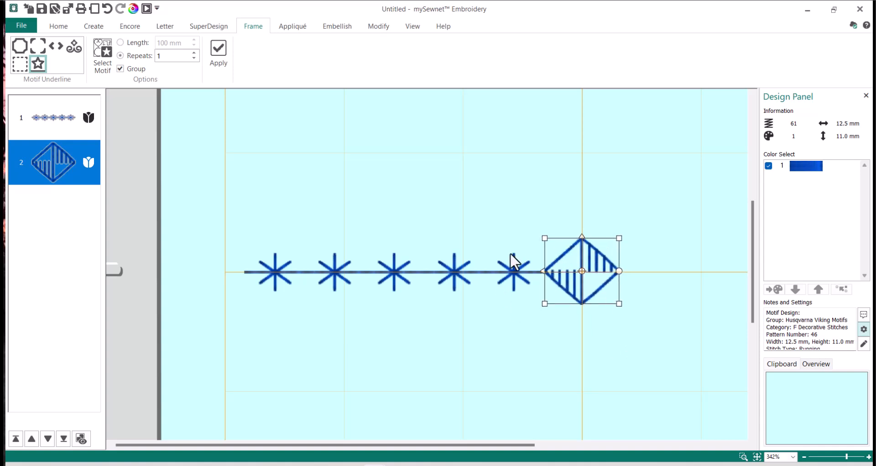
click(473, 376)
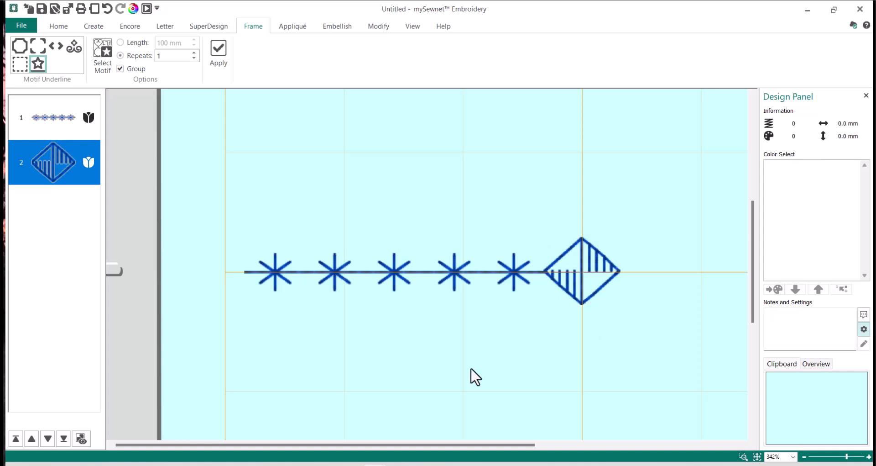
Add an A Utility Stitches pattern 1 running line with 2 repeats right of the diamond.
click(578, 279)
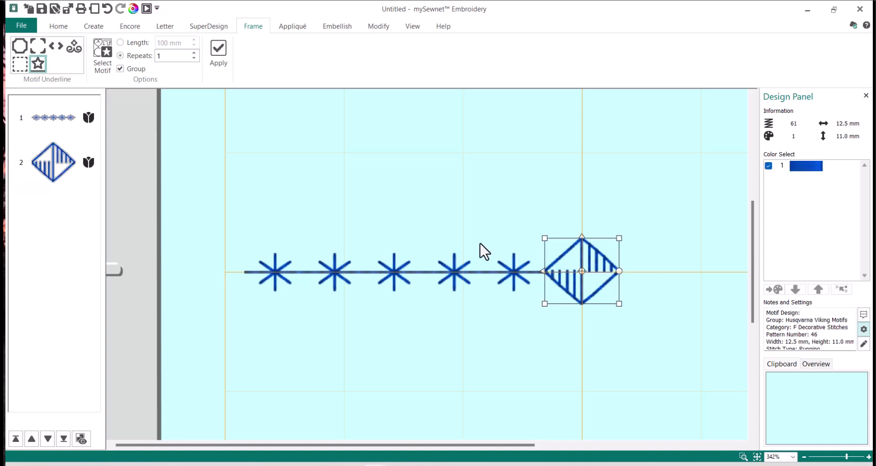
click(508, 185)
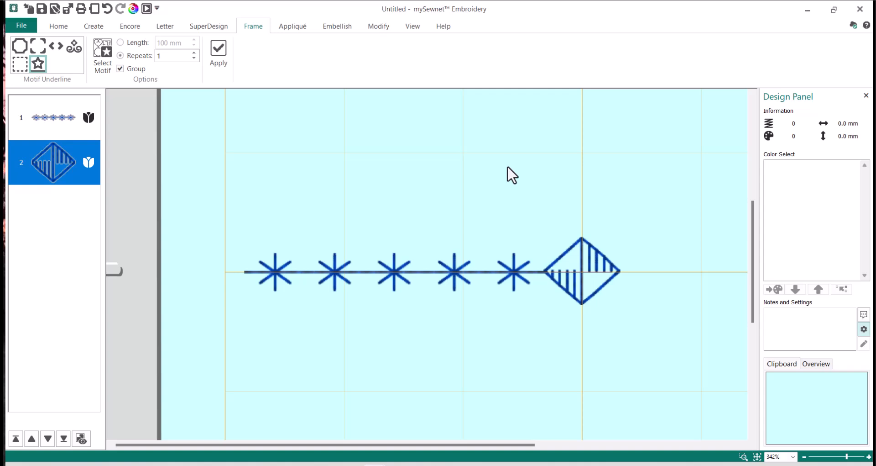
click(37, 68)
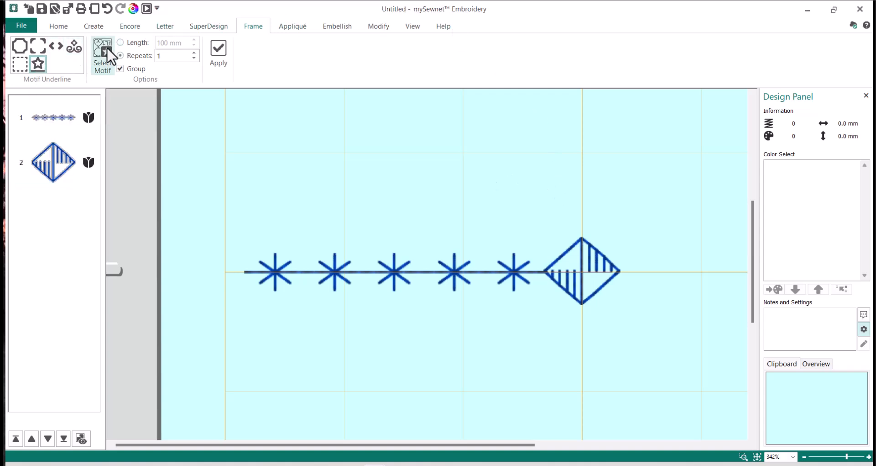
click(107, 48)
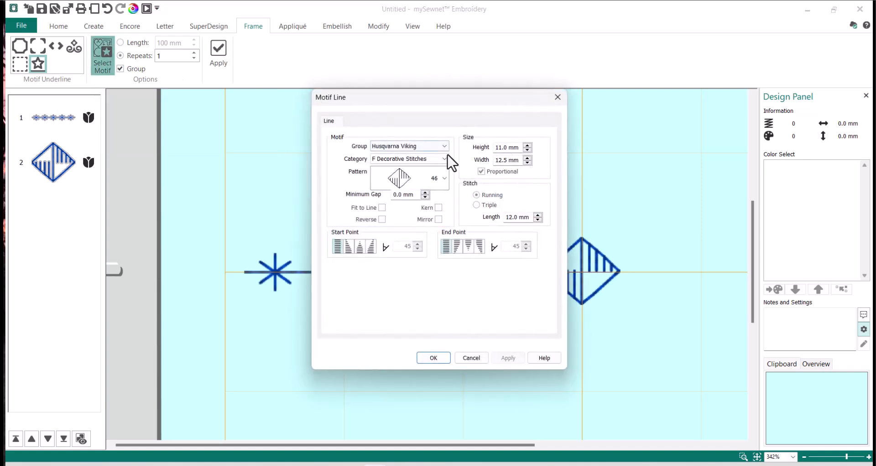
click(445, 160)
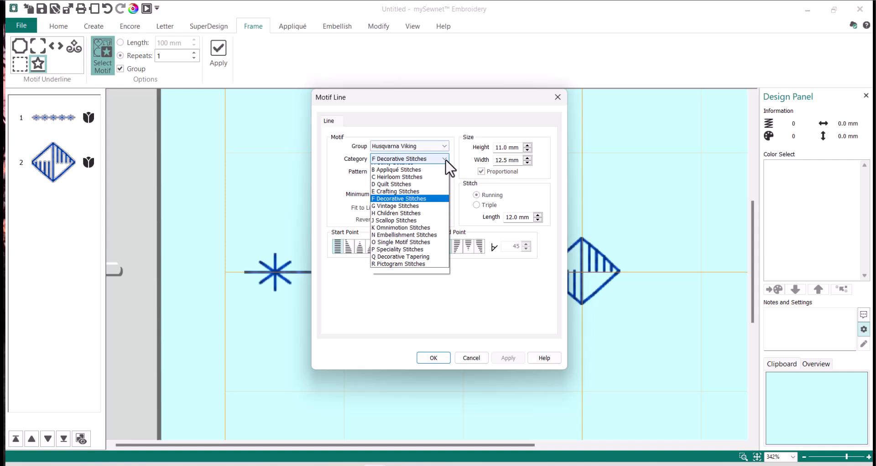
click(427, 168)
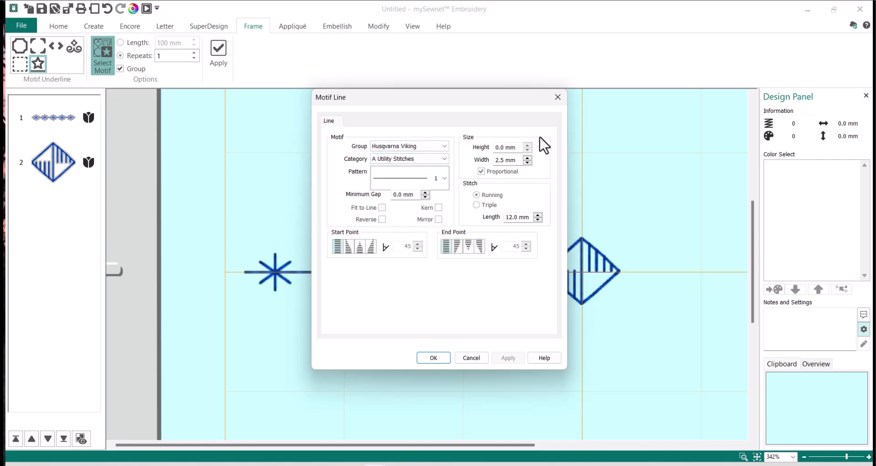
click(434, 358)
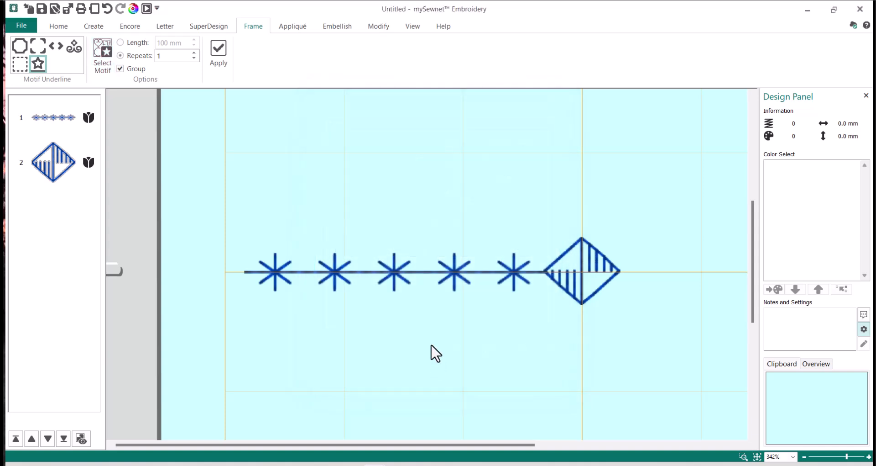
double_click(178, 57)
text(2)
click(221, 50)
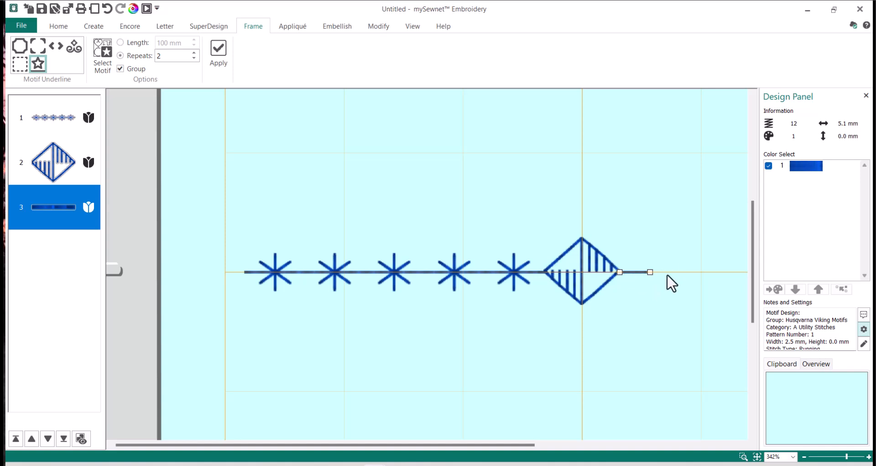
Choose P Speciality Stitches starburst pattern 8 as the motif and select the Repeats value.
click(590, 168)
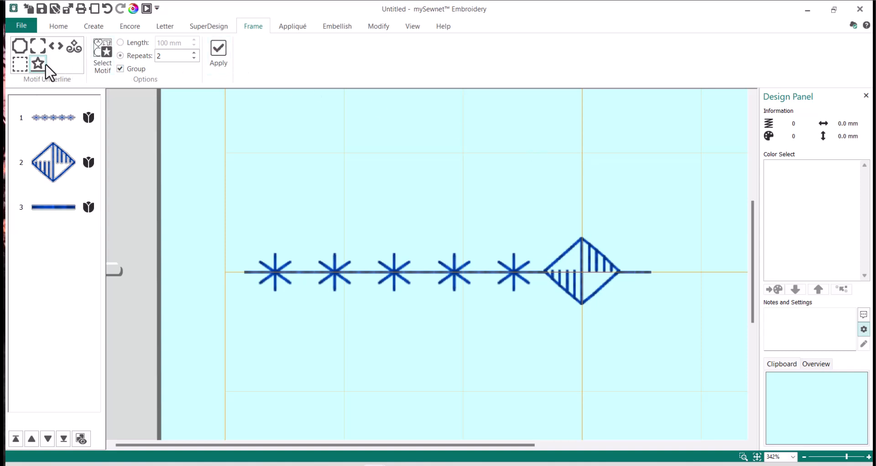
click(107, 51)
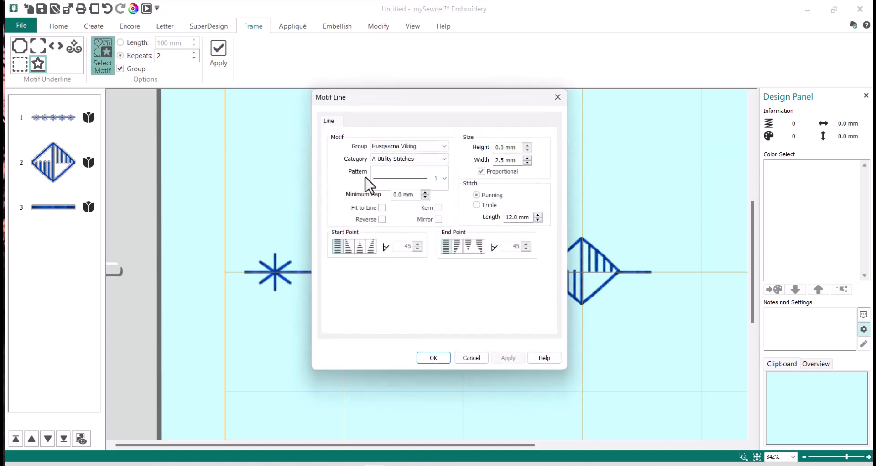
click(445, 159)
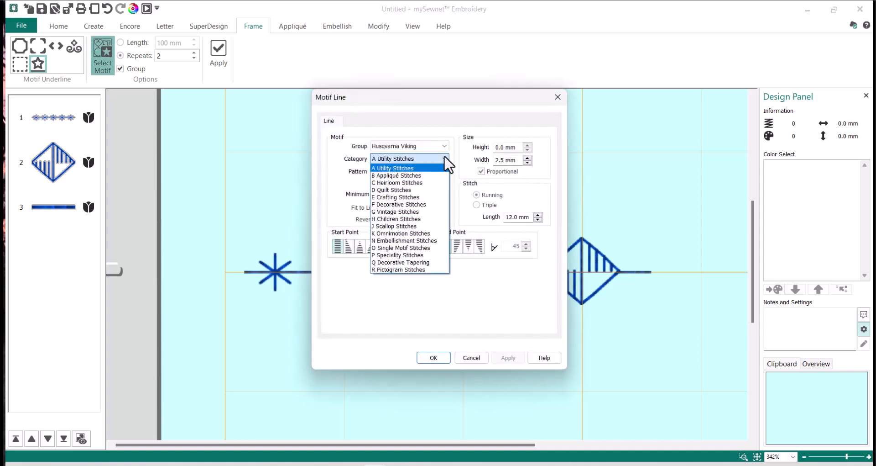
click(418, 254)
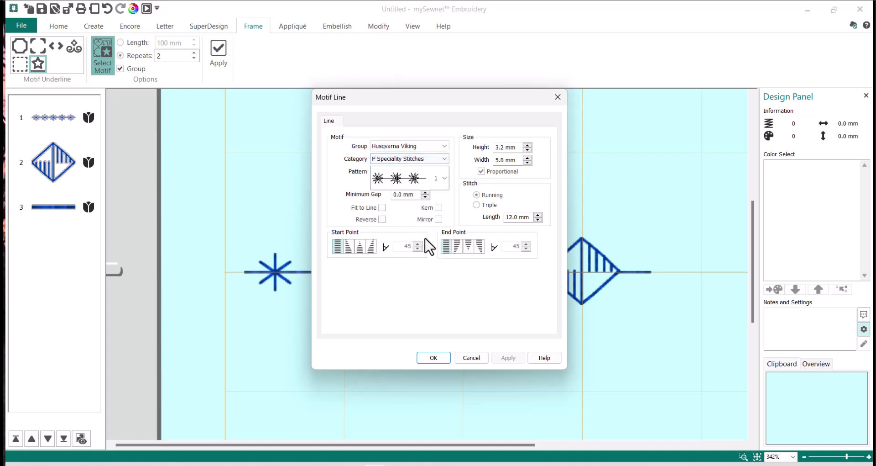
click(445, 179)
click(445, 218)
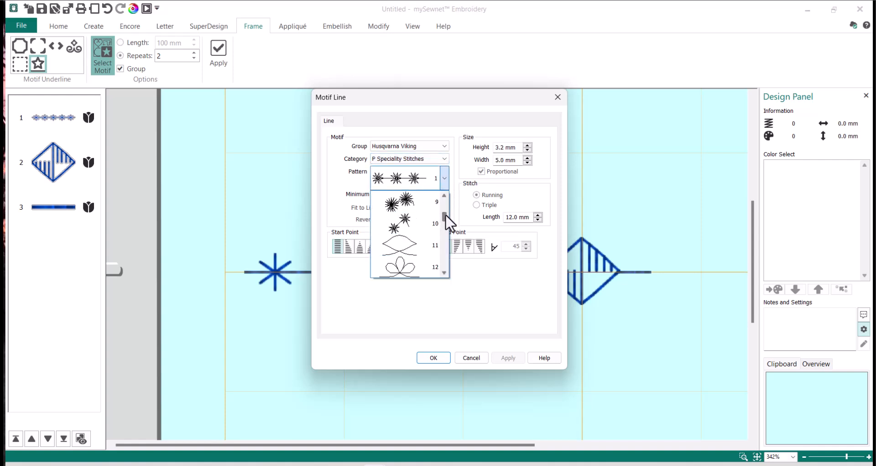
scroll(445, 219, up, 1)
click(417, 199)
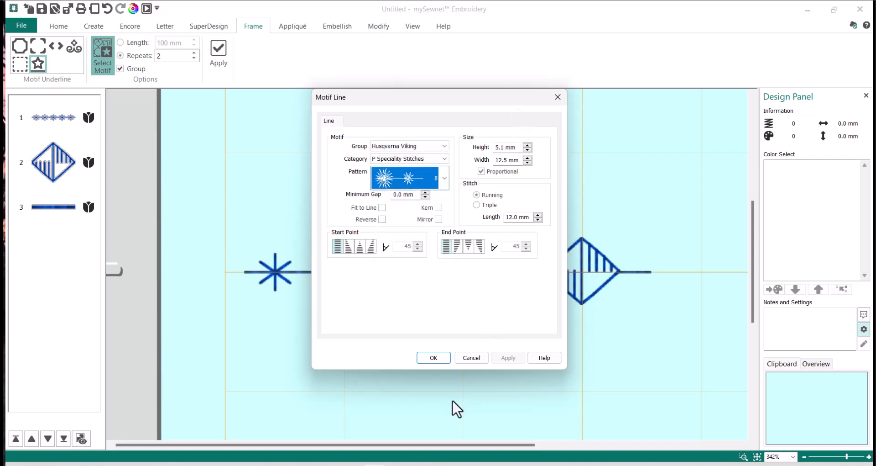
click(436, 358)
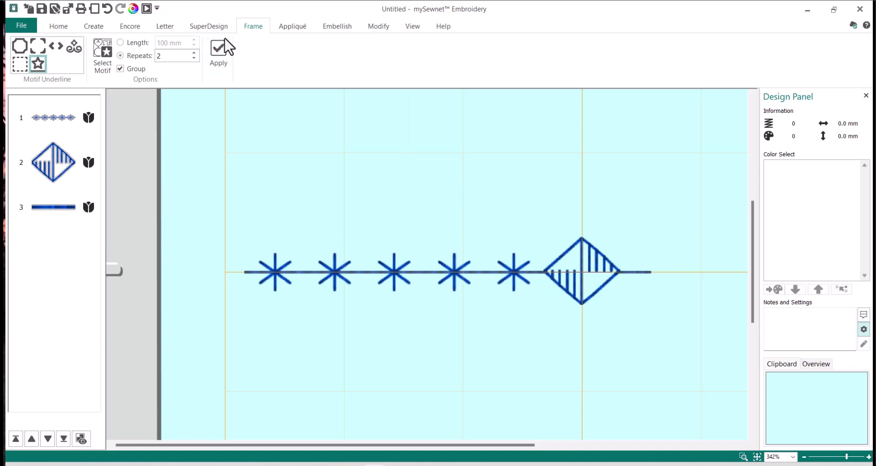
double_click(174, 52)
Set Repeats to 1, apply the starburst pair, and drag it onto the line right of the diamond.
text(1)
click(223, 58)
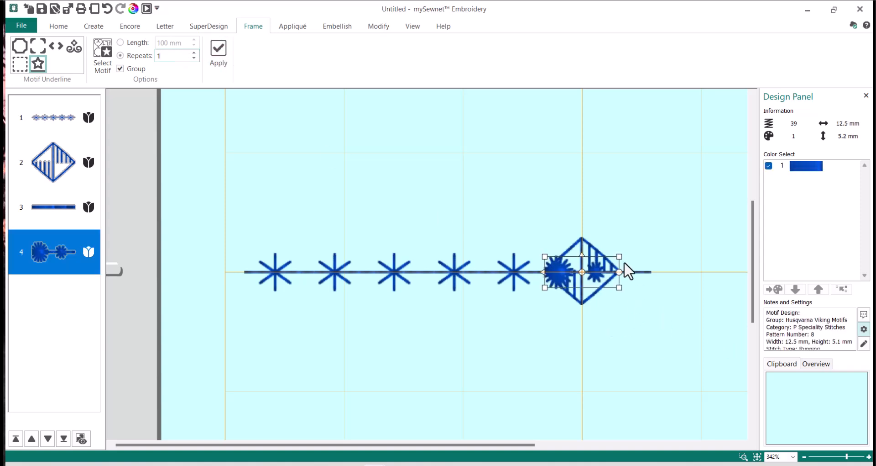
drag(603, 263, 709, 268)
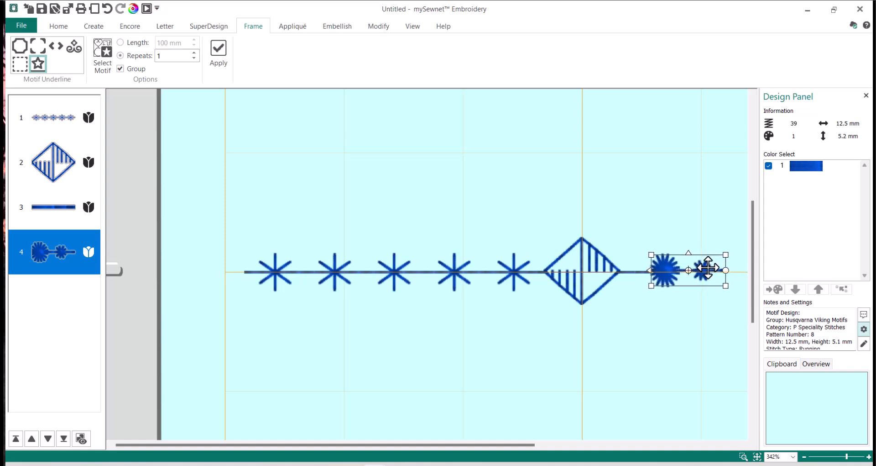
drag(481, 445, 658, 447)
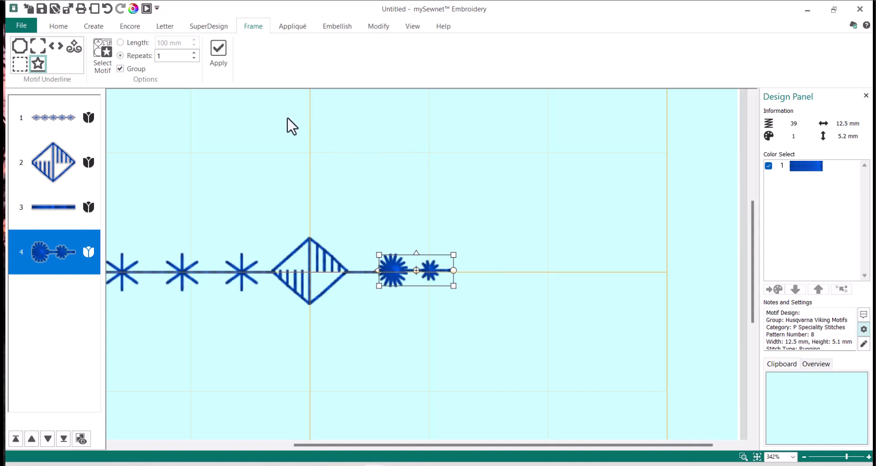
click(407, 168)
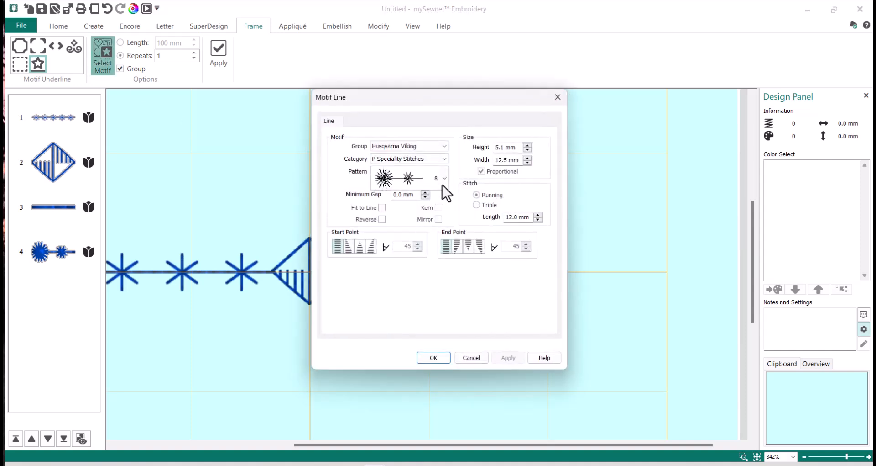
Add a single starburst pattern 7 and drag it onto the line after the starburst pair.
click(445, 178)
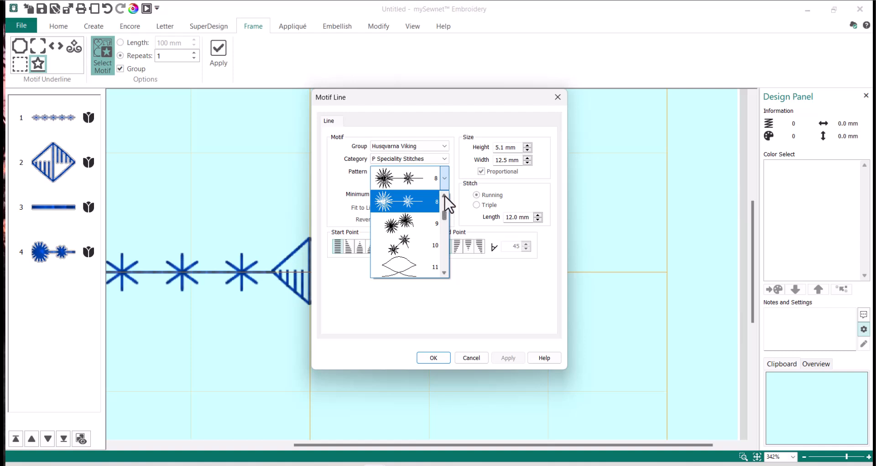
scroll(445, 200, up, 2)
click(420, 200)
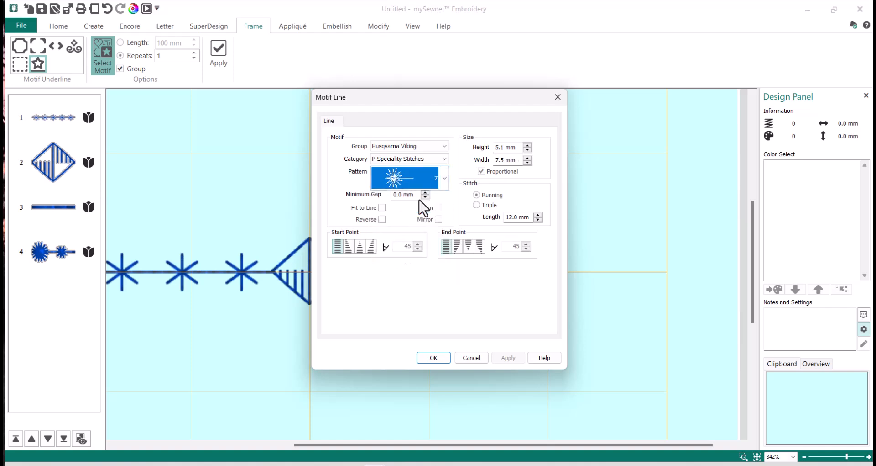
click(433, 357)
click(219, 57)
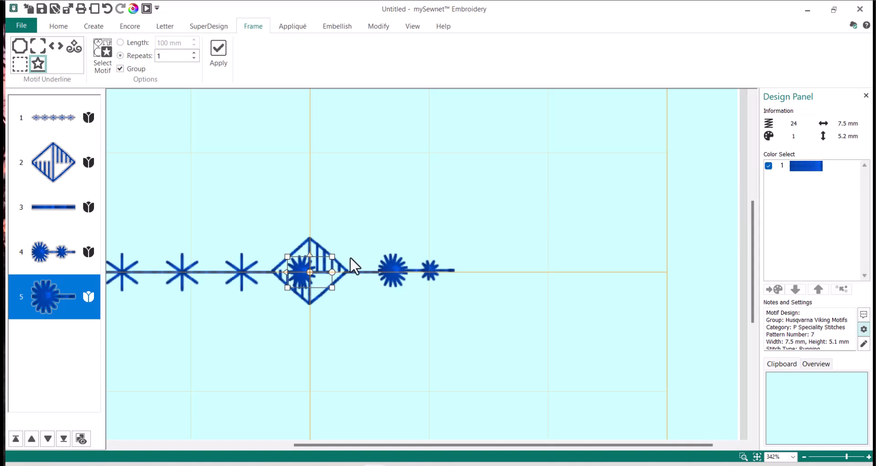
drag(321, 266, 487, 262)
click(571, 264)
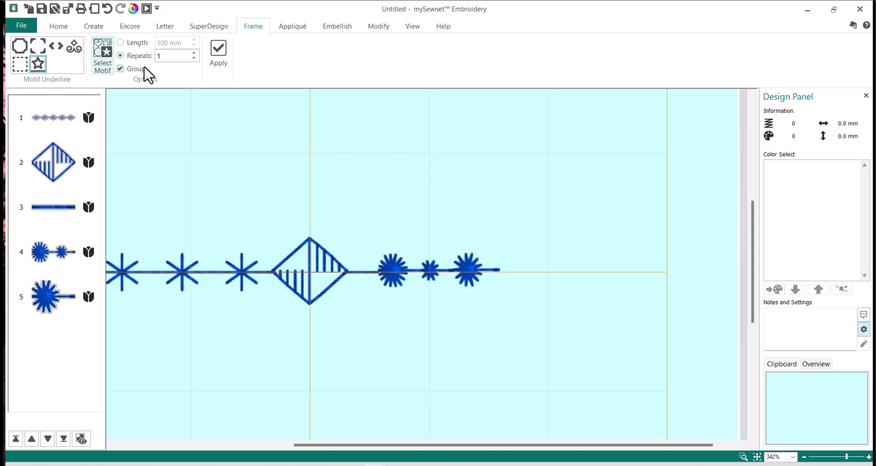
Add an A Utility Stitches pattern 1 running line and nudge it right past the large starburst.
click(111, 54)
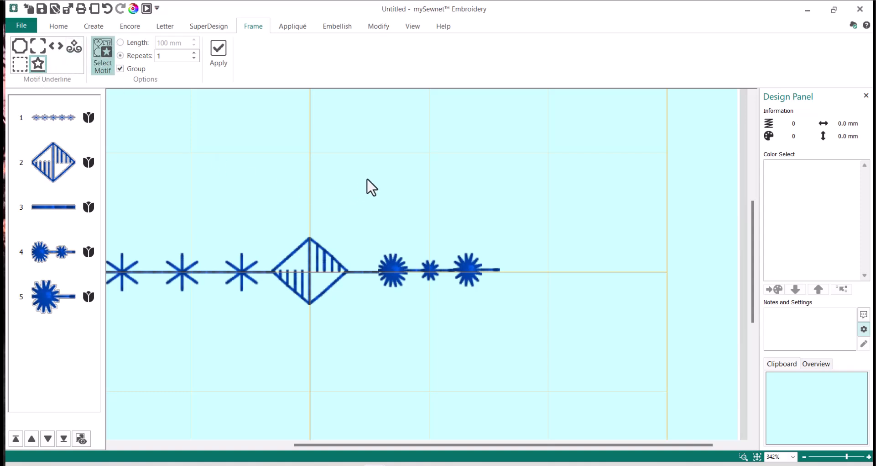
click(445, 178)
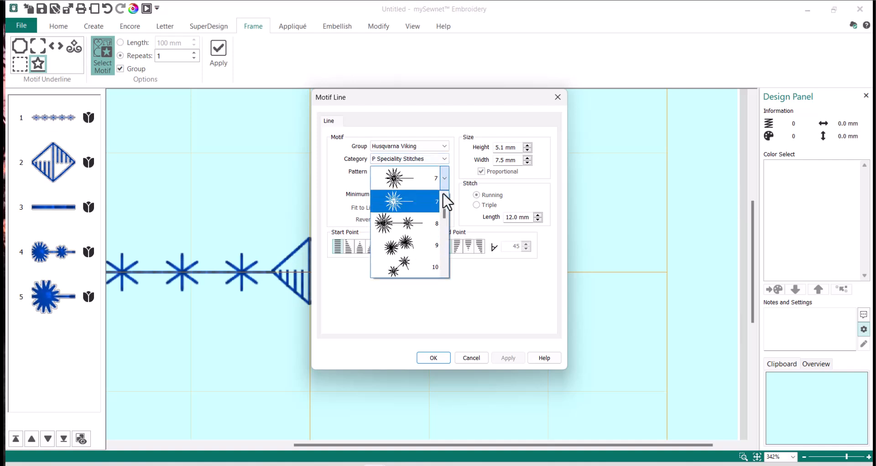
click(449, 161)
click(445, 158)
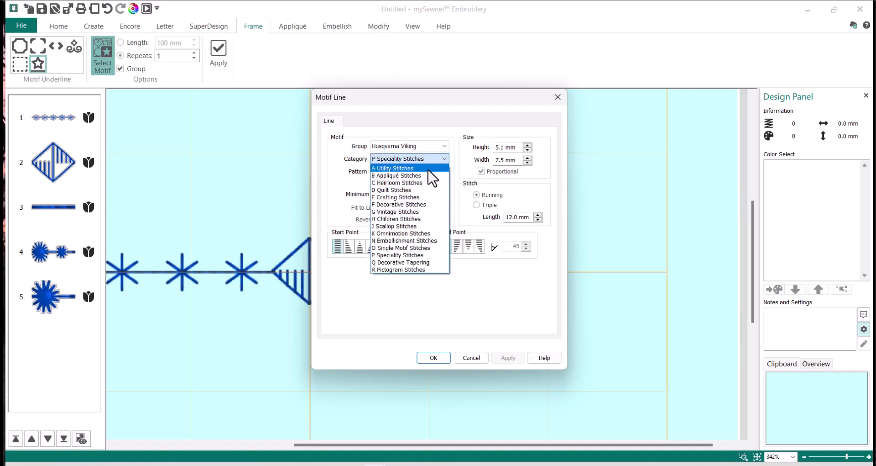
click(427, 168)
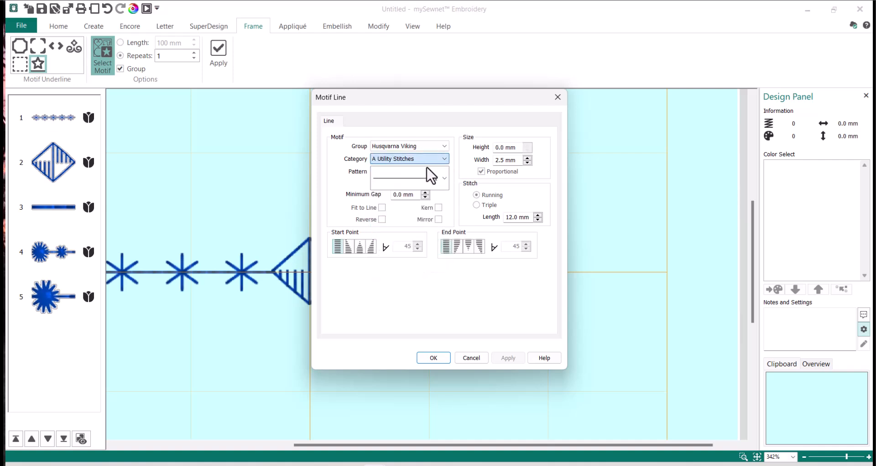
click(448, 187)
click(443, 356)
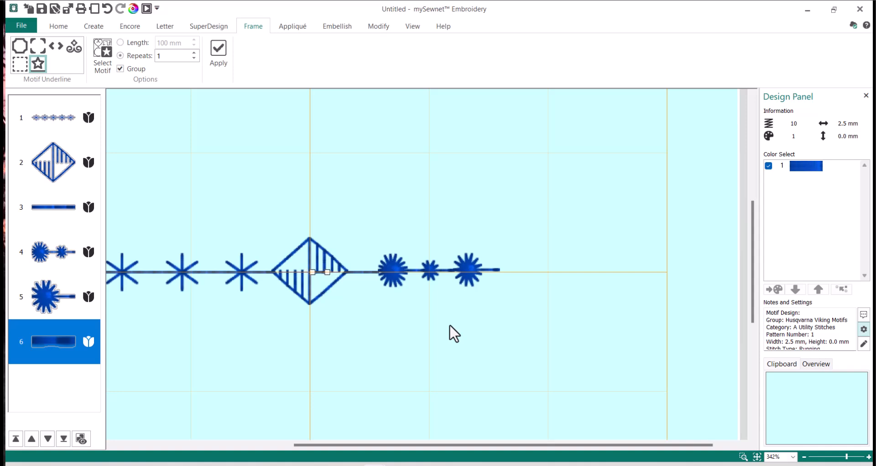
key(Right)
key(Right)
key(Right)
key(Right)
key(Right)
key(Right)
key(Right)
key(Right)
key(Right)
key(Right)
key(Right)
Duplicate the layer-2 diamond medallion and drag the copy to the right end of the line.
click(491, 365)
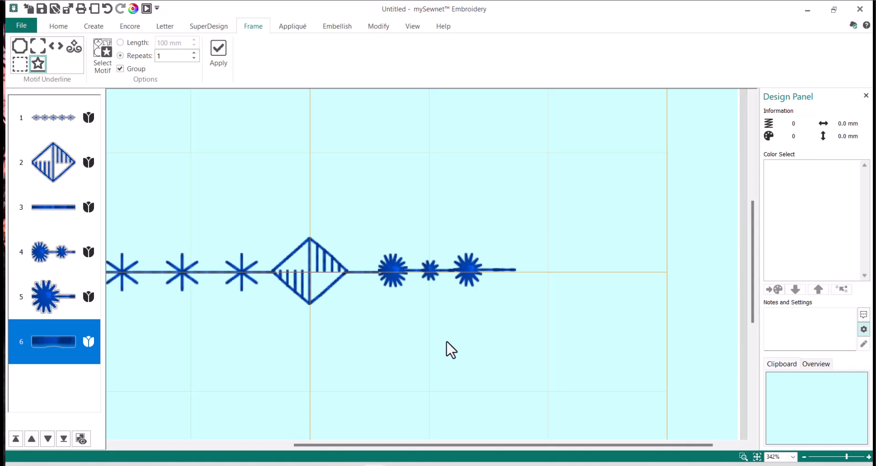
click(62, 176)
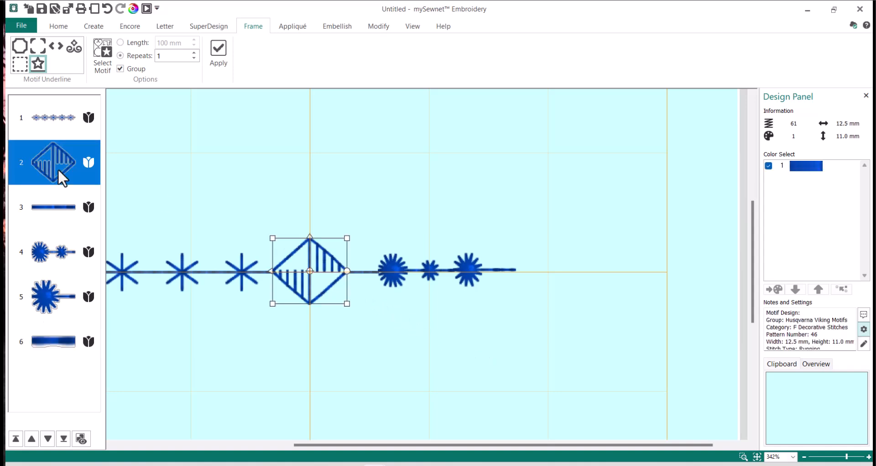
right_click(58, 169)
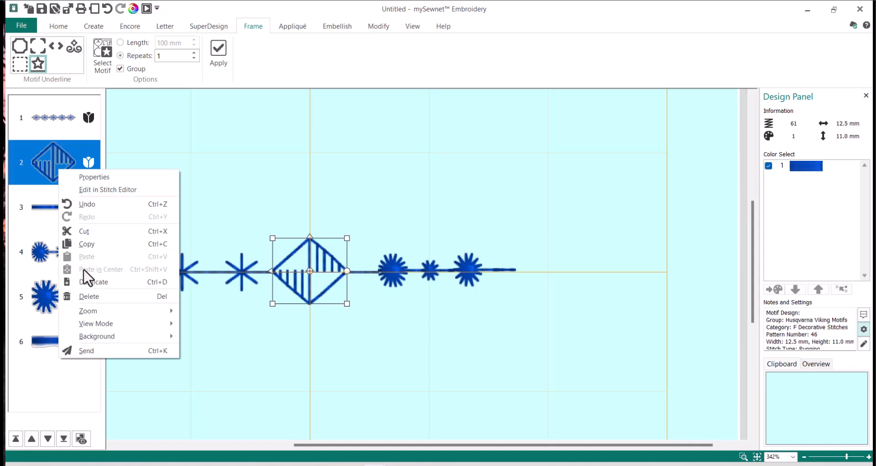
click(104, 283)
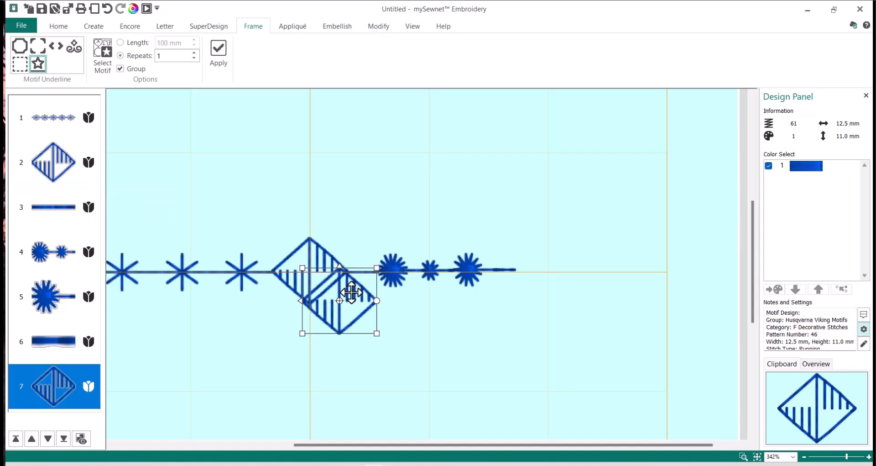
drag(353, 293, 564, 261)
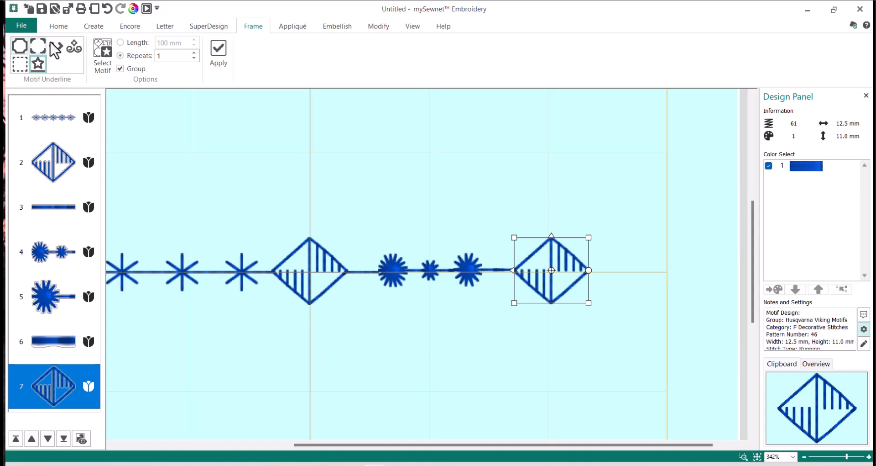
Select all seven elements, apply Align Middle, and group them into one 103.4 × 11.0 mm border.
click(59, 27)
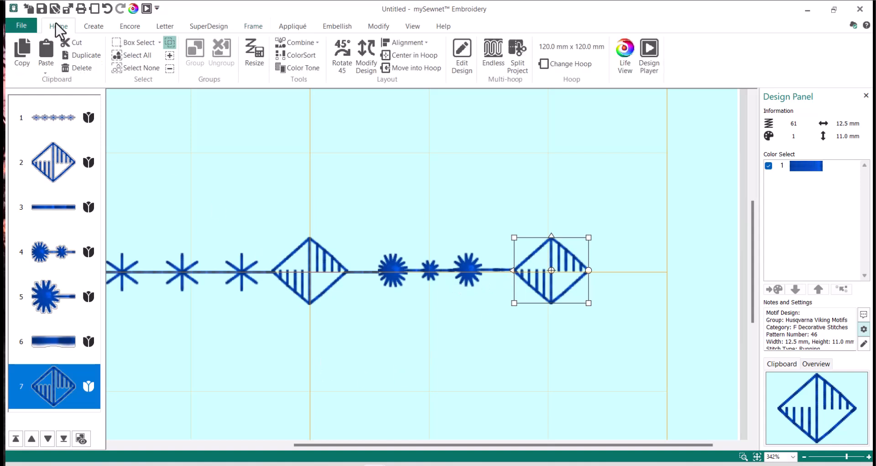
click(124, 56)
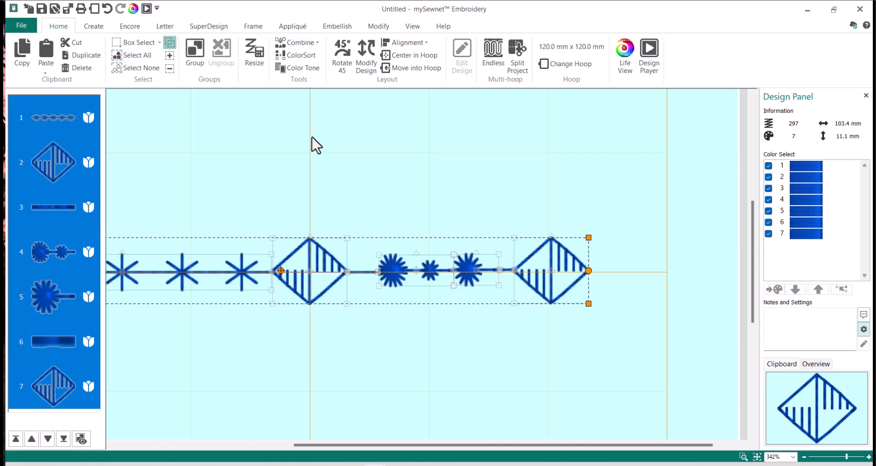
click(422, 43)
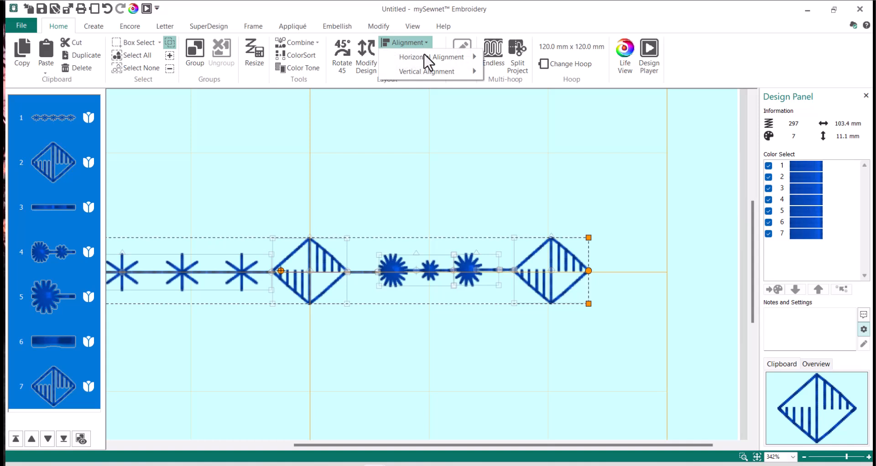
mouse_move(425, 72)
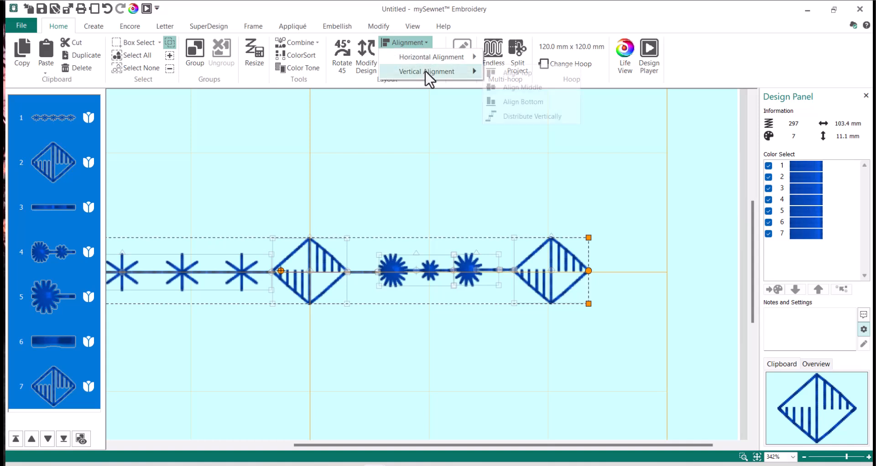
click(533, 88)
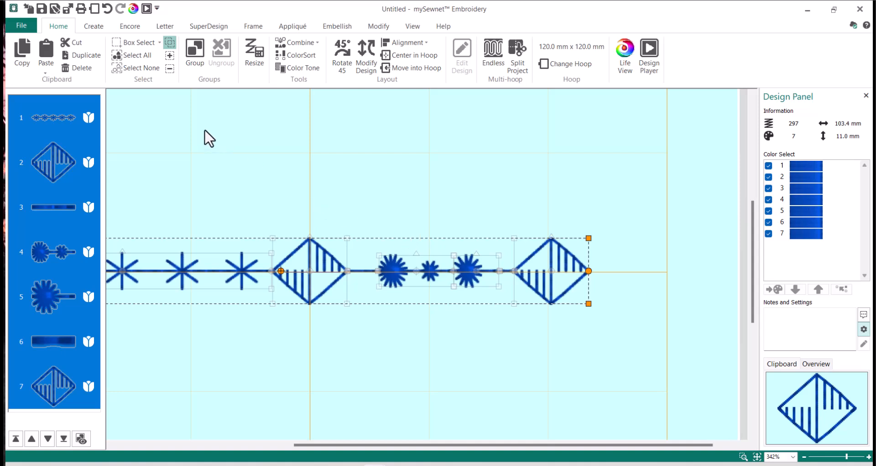
click(196, 54)
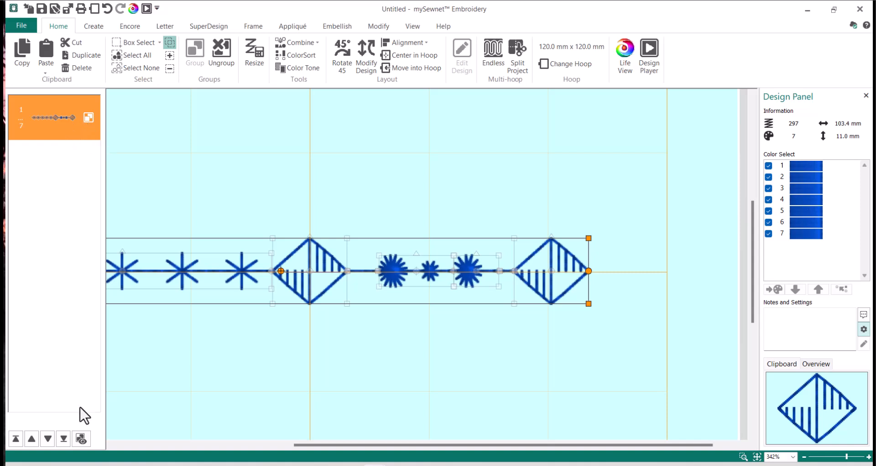
Expand the group and inspect its motifs: striped diamond, plain line and round flower.
click(80, 438)
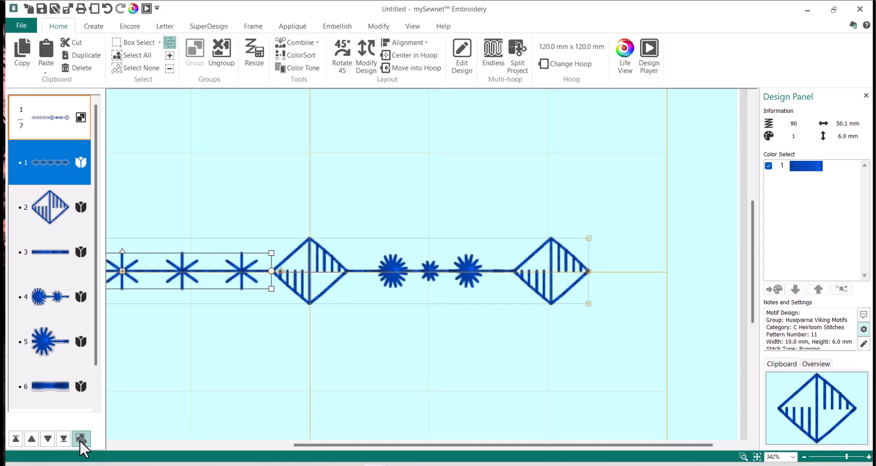
click(45, 111)
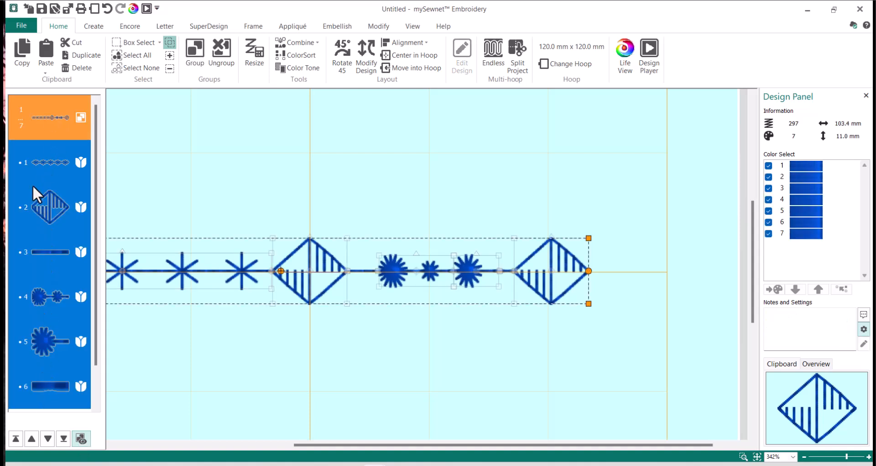
click(47, 160)
click(55, 206)
click(58, 254)
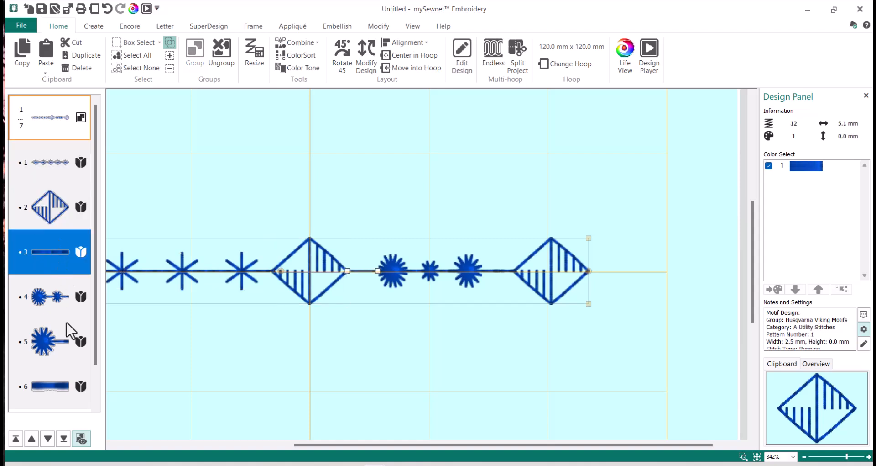
click(64, 301)
click(63, 137)
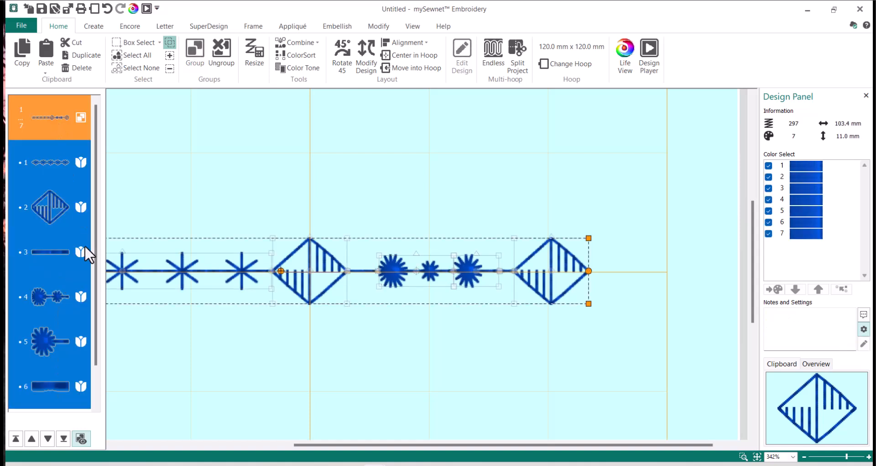
Collapse the group, clear the selection and show the Frame tab's Motif Underline options.
click(82, 438)
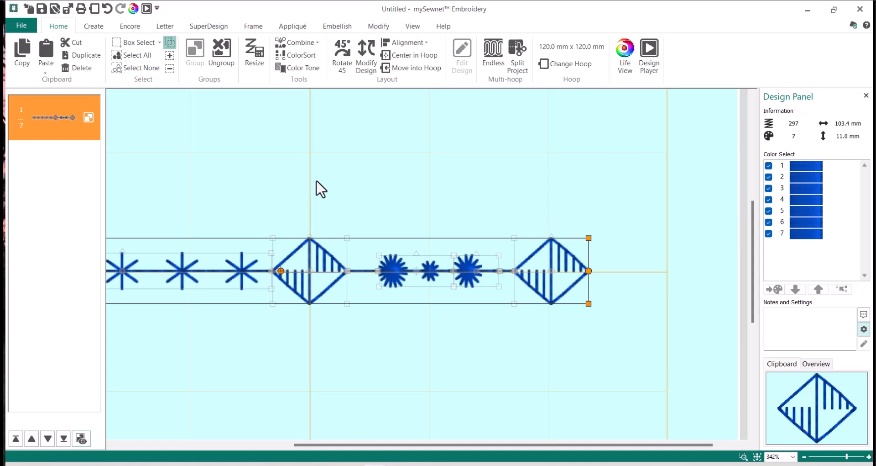
click(425, 191)
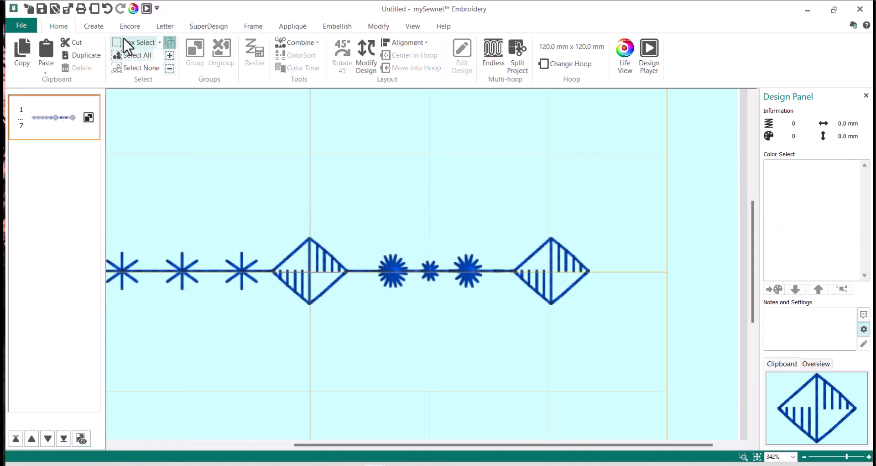
click(261, 26)
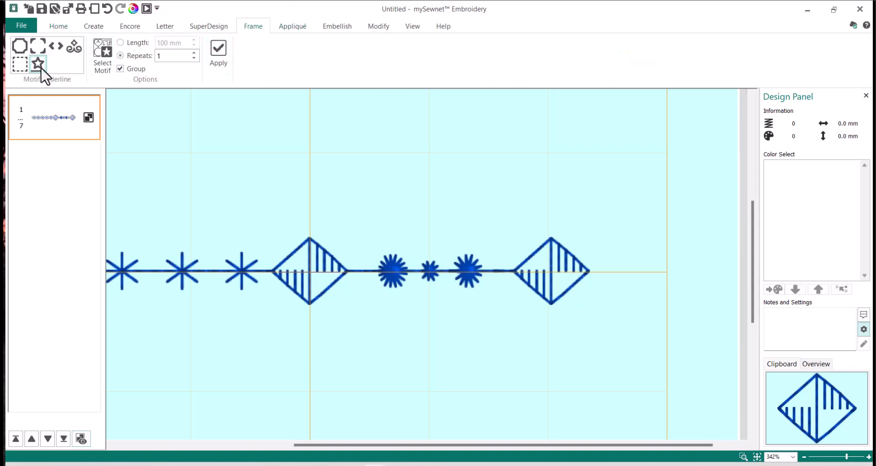
Create a straight utility stitch motif line with 5 repeats.
click(102, 55)
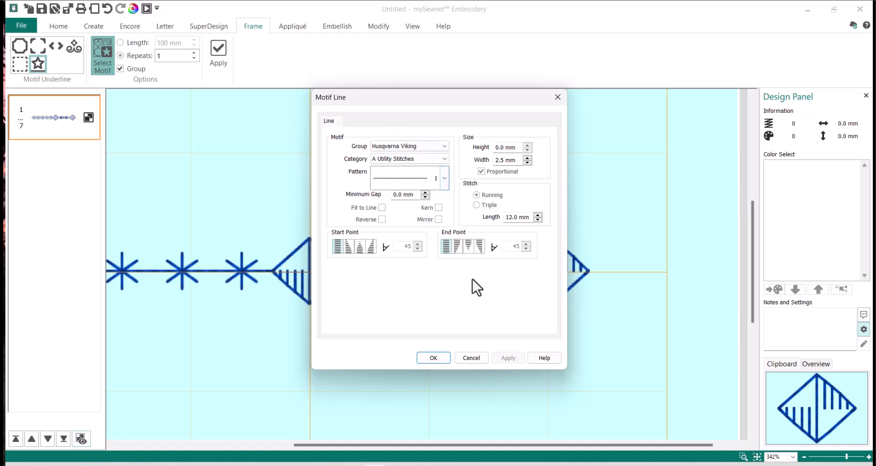
click(436, 362)
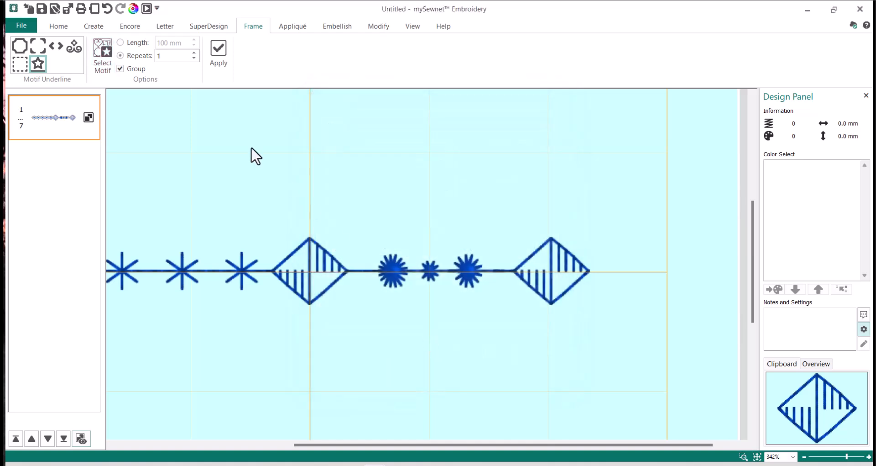
double_click(175, 56)
click(218, 57)
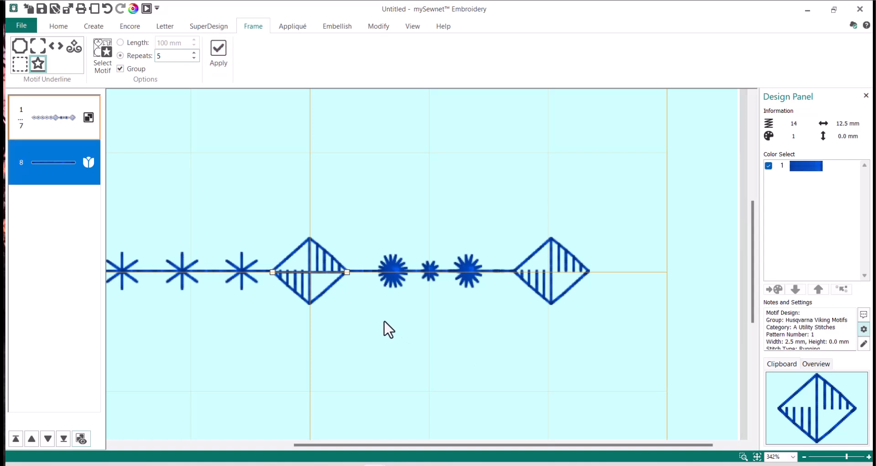
Nudge the new 12.5 mm line up four steps to sit above the left diamond.
key(Up)
key(Up)
key(Up)
key(Up)
key(Up)
key(Up)
key(Up)
key(Up)
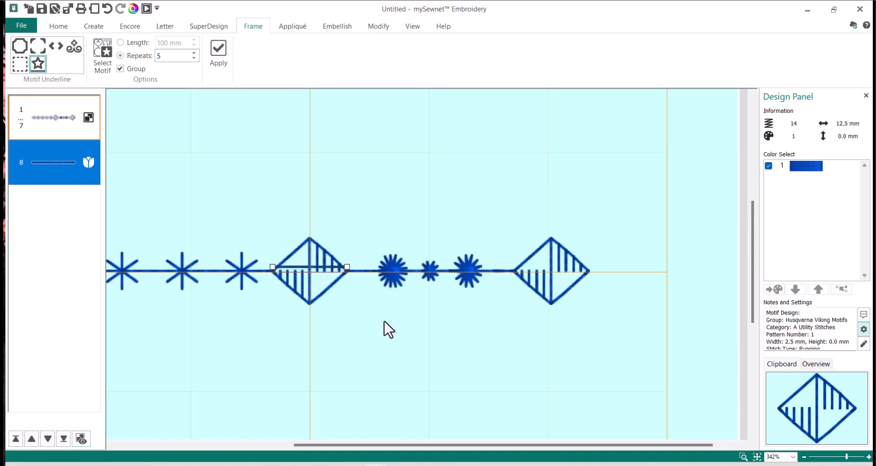
key(Up)
key(Up)
key(Up)
key(Up)
key(Up)
key(Up)
key(Up)
key(Up)
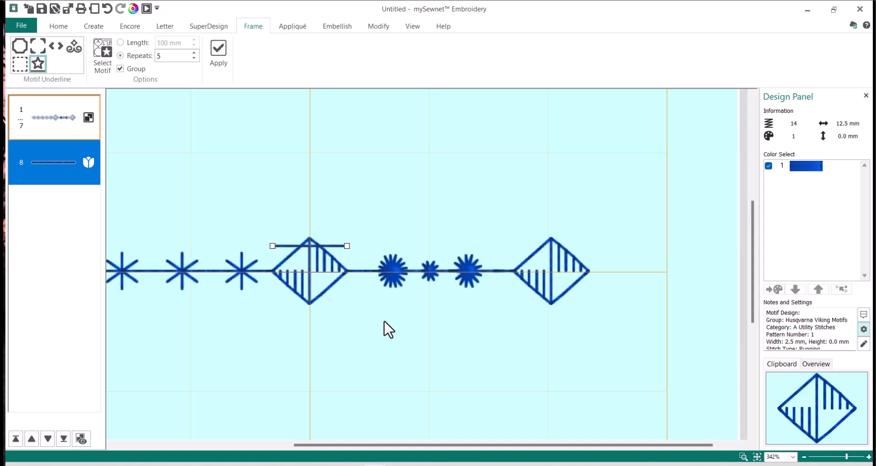
key(Up)
key(Up)
key(Up)
key(Up)
key(Up)
key(Up)
key(Up)
key(Up)
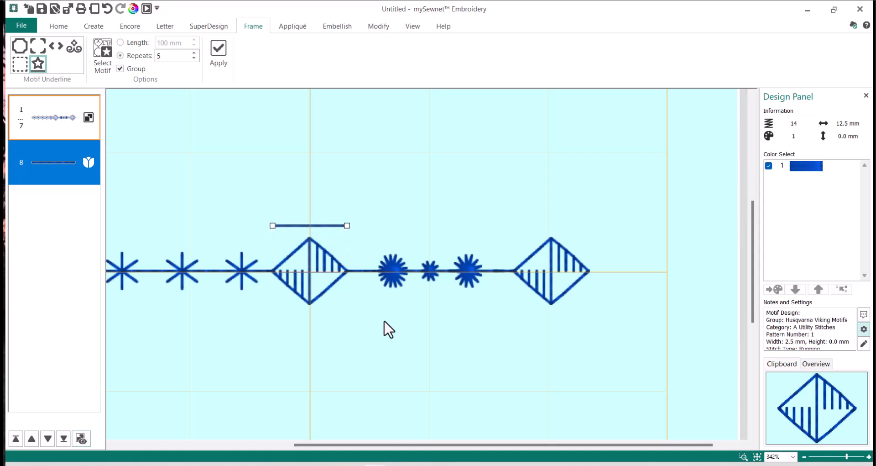
key(Up)
key(Up)
key(Up)
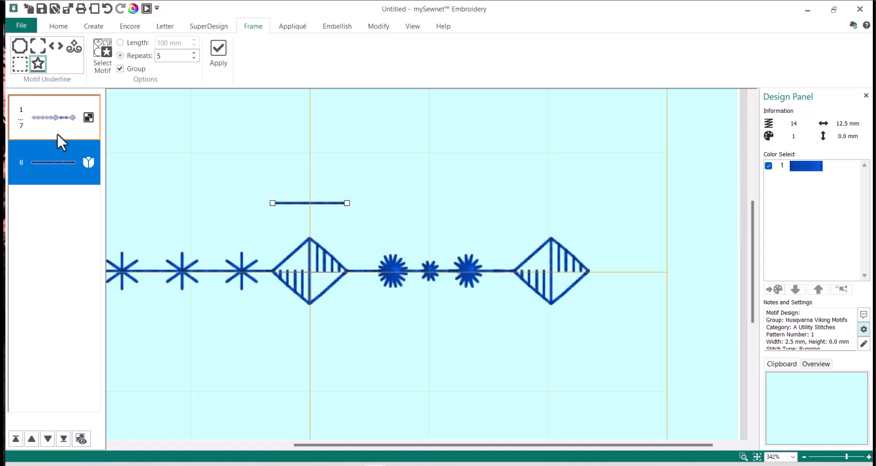
Duplicate the striped diamond and place the copy at the short line's right end.
click(62, 121)
click(81, 439)
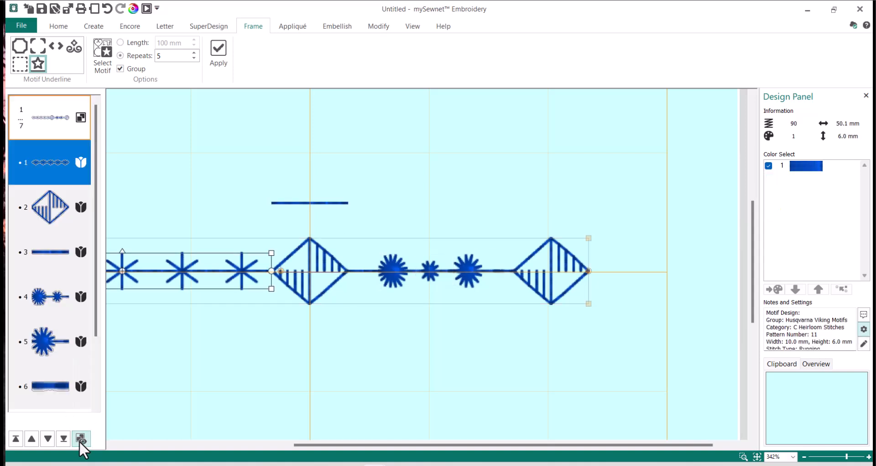
click(52, 210)
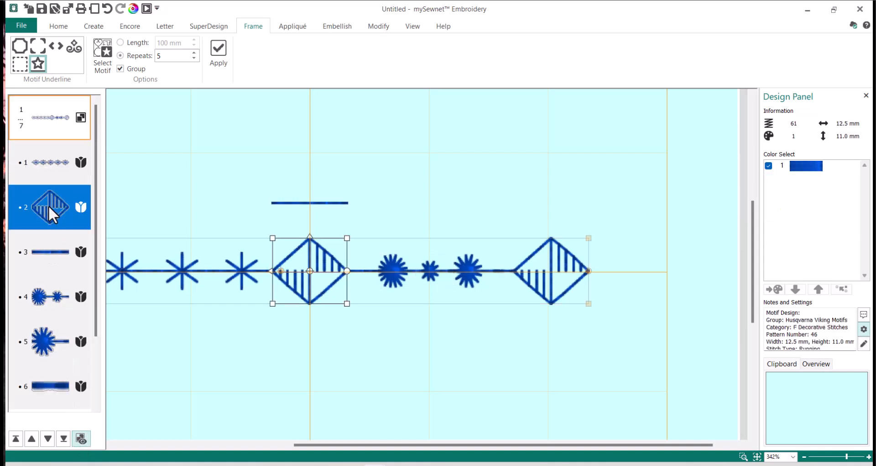
right_click(51, 213)
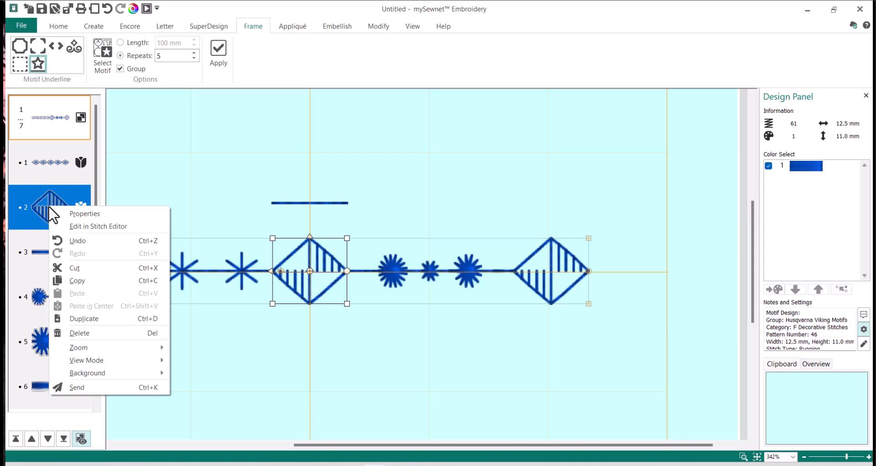
click(104, 320)
drag(362, 294, 408, 198)
Select both the short line (item 8) and the diamond copy (item 9).
click(483, 202)
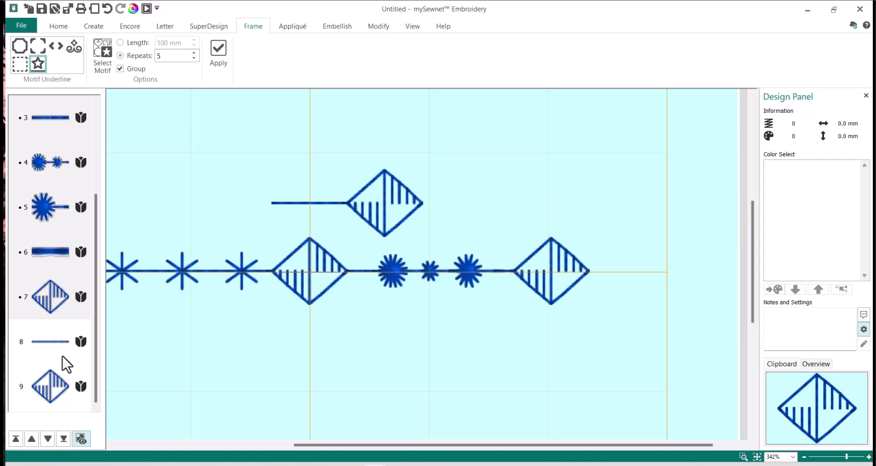
click(43, 342)
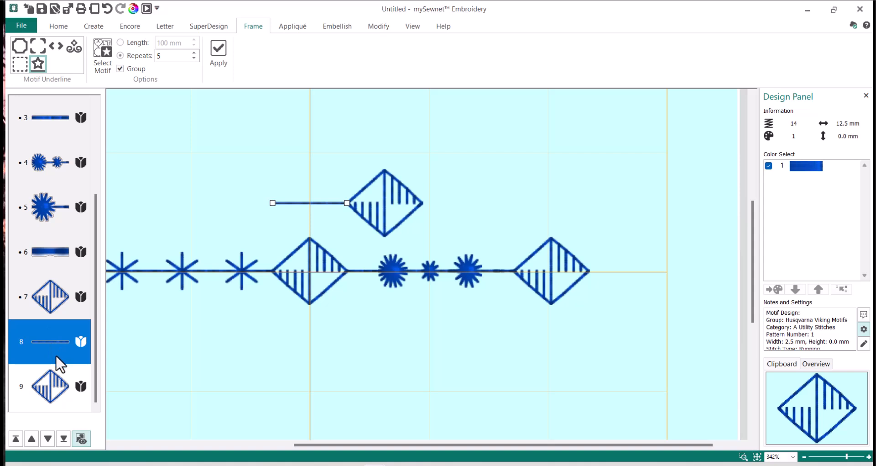
ctrl+click(59, 393)
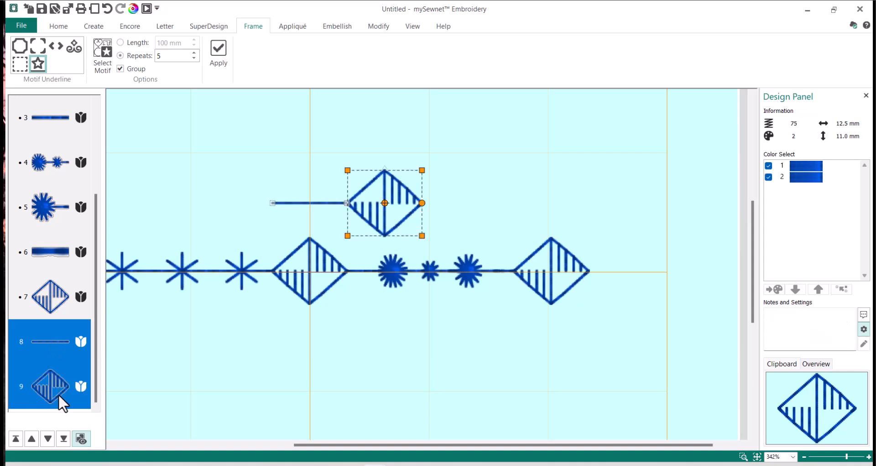
Combine the short line and diamond copy into one 25.1 × 11.0 mm design, then open Encore.
right_click(46, 359)
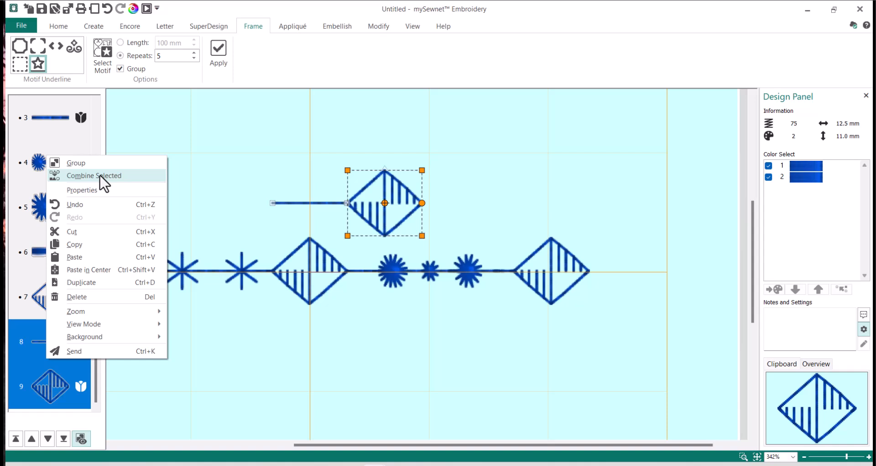
click(100, 176)
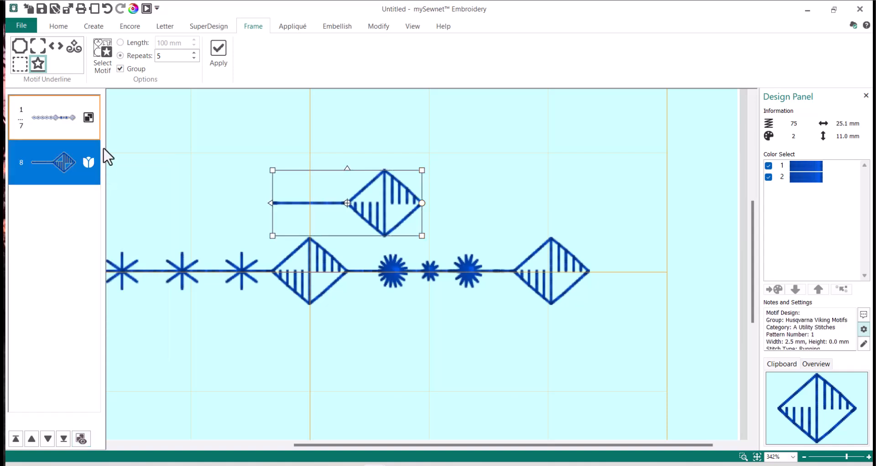
click(129, 26)
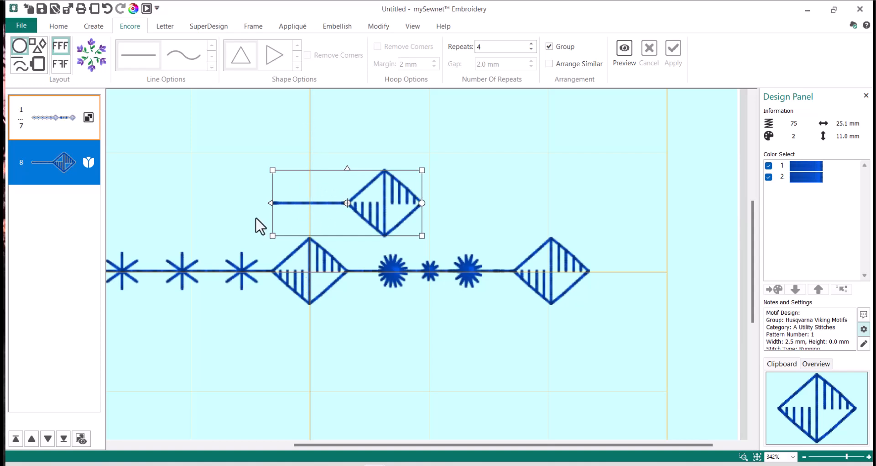
Mirror the motif and preview a mirrored Encore line layout with 2 repeats.
click(269, 203)
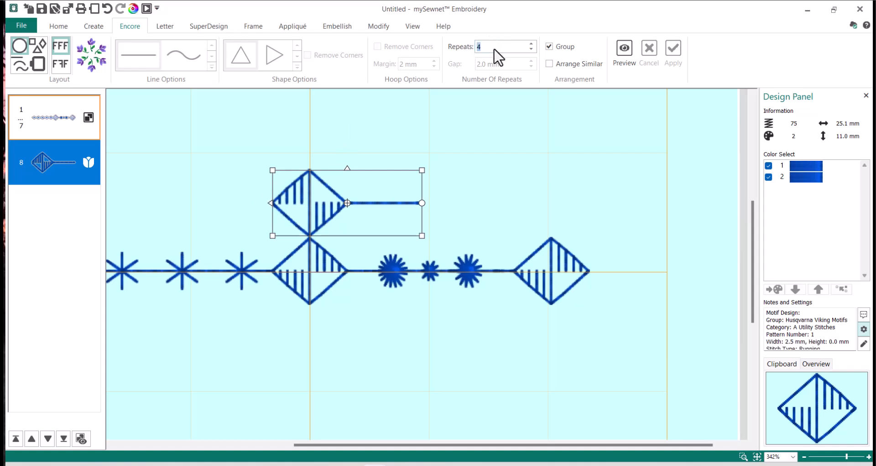
click(21, 67)
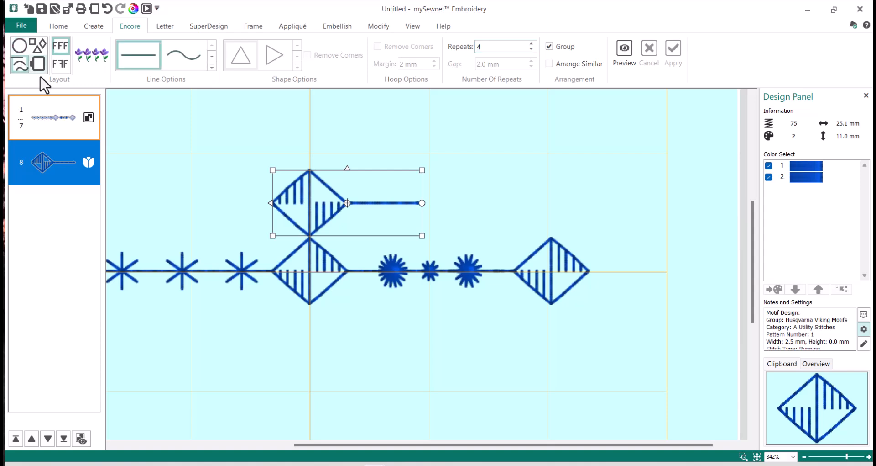
click(61, 70)
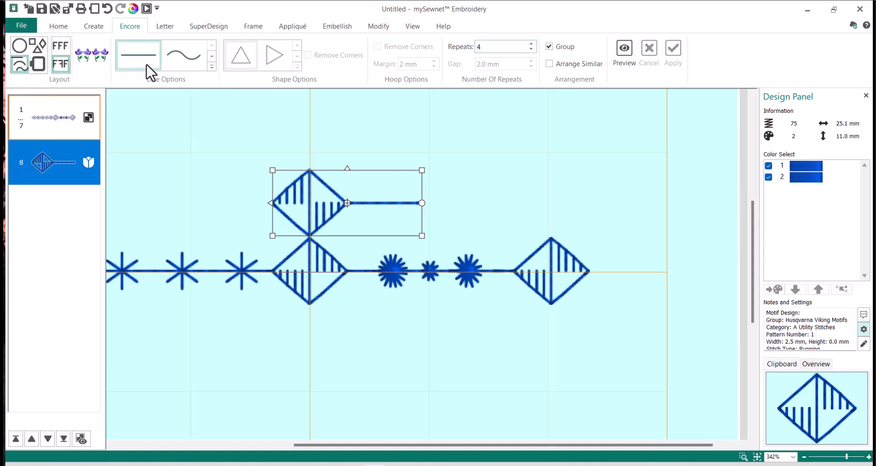
double_click(488, 47)
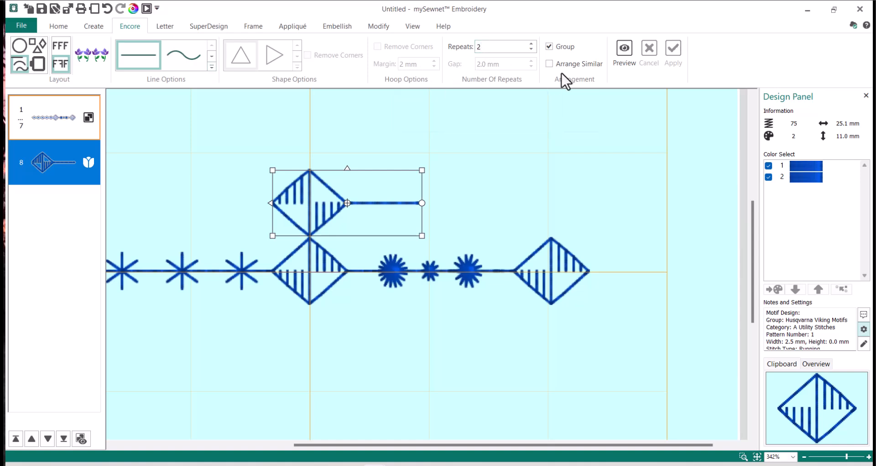
click(624, 50)
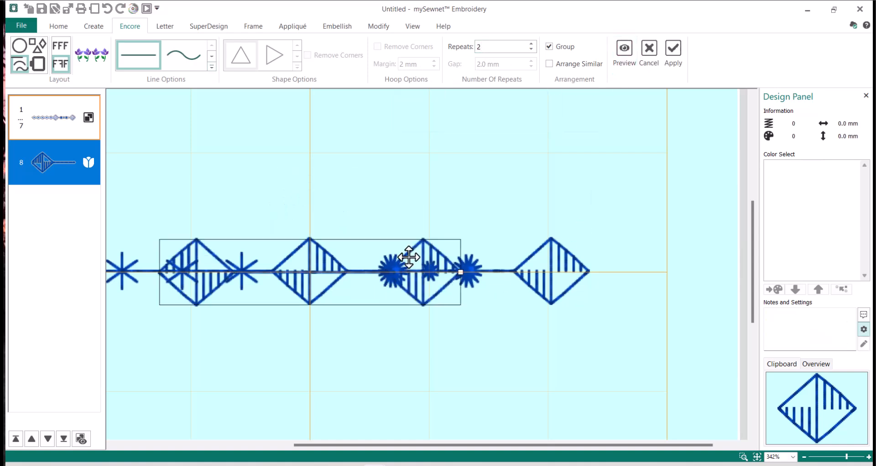
Move the pair above the motif row, spread it wider and apply the 53.7 × 11.0 mm Encore.
drag(413, 254, 531, 179)
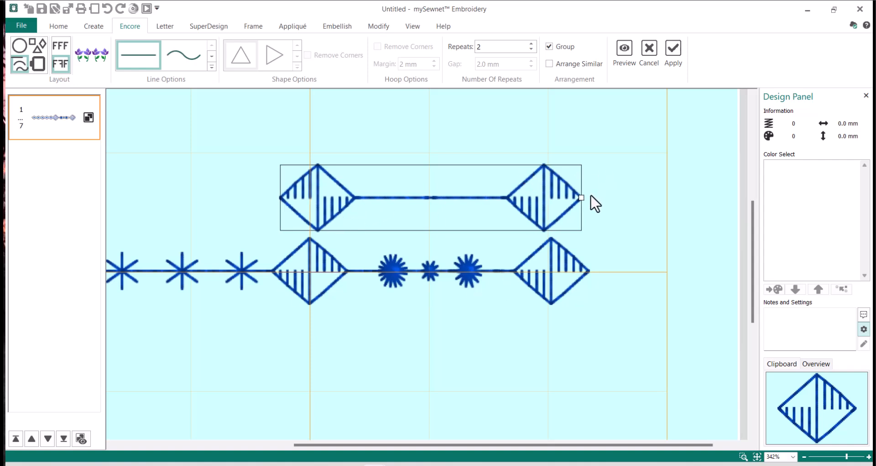
drag(581, 199, 589, 192)
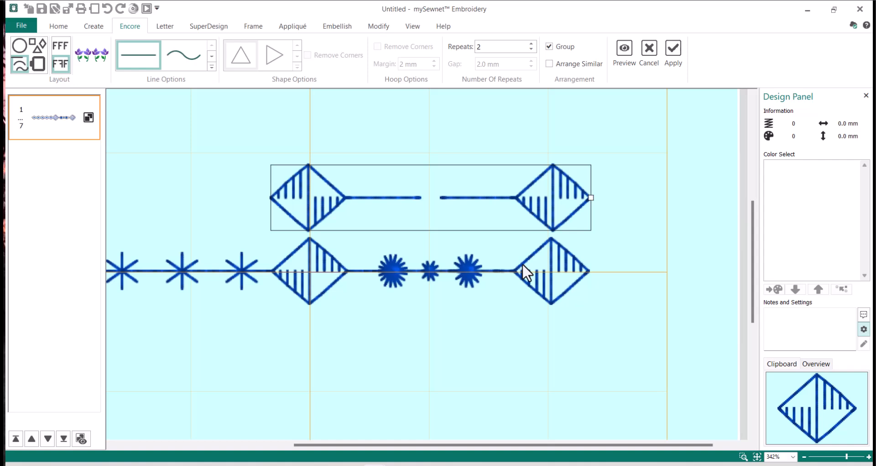
click(681, 62)
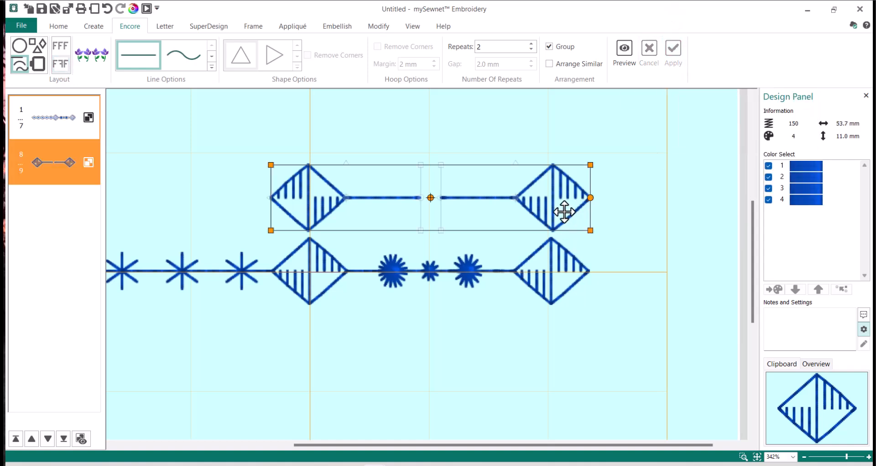
Rotate the diamond pair 90° to 11.0 × 53.8 mm and centre it across the row's starburst.
right_click(525, 199)
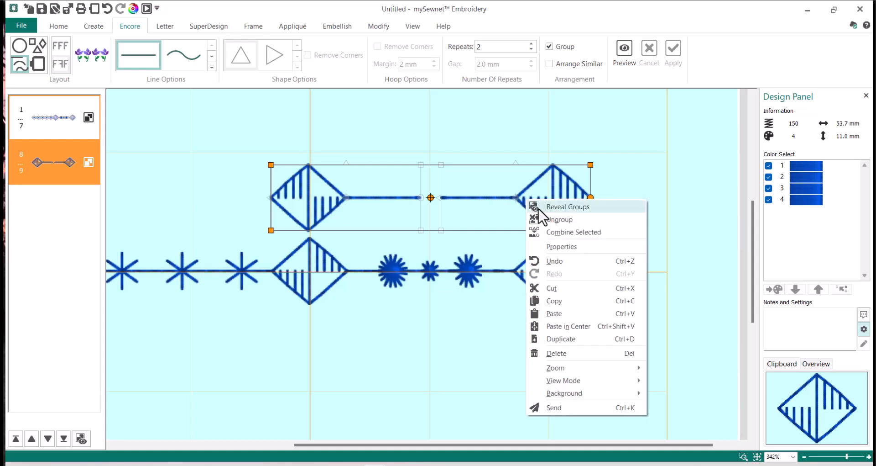
click(563, 246)
double_click(411, 245)
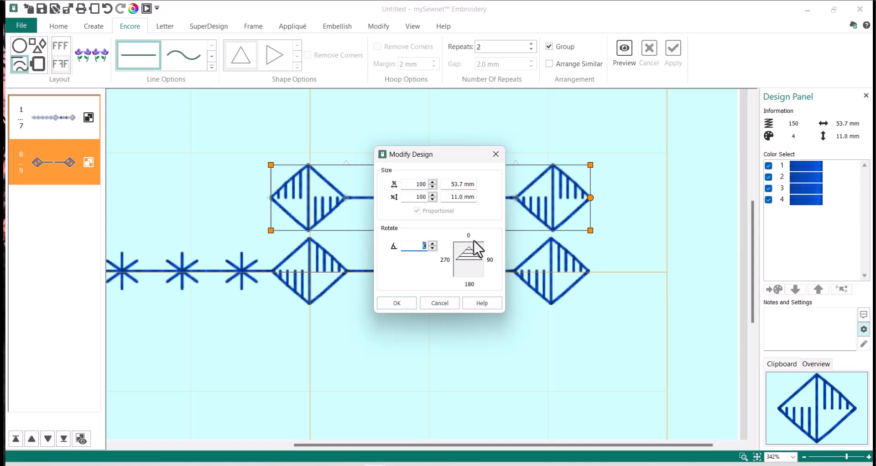
text(90)
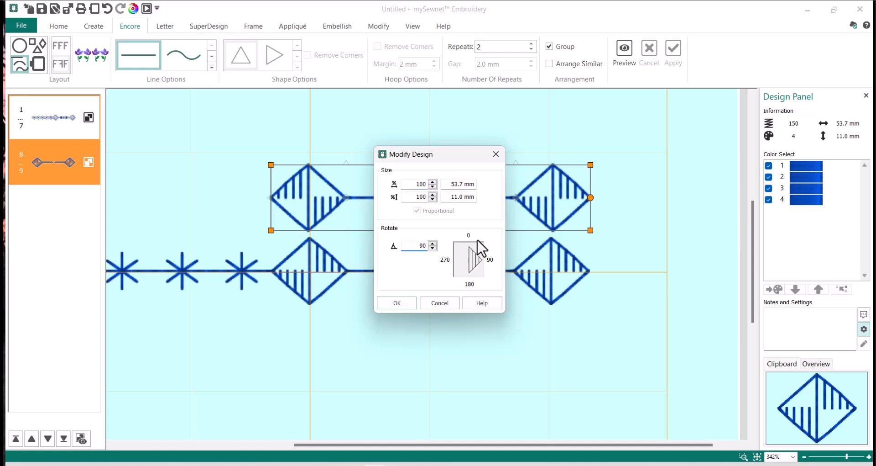
click(391, 303)
drag(454, 141, 456, 204)
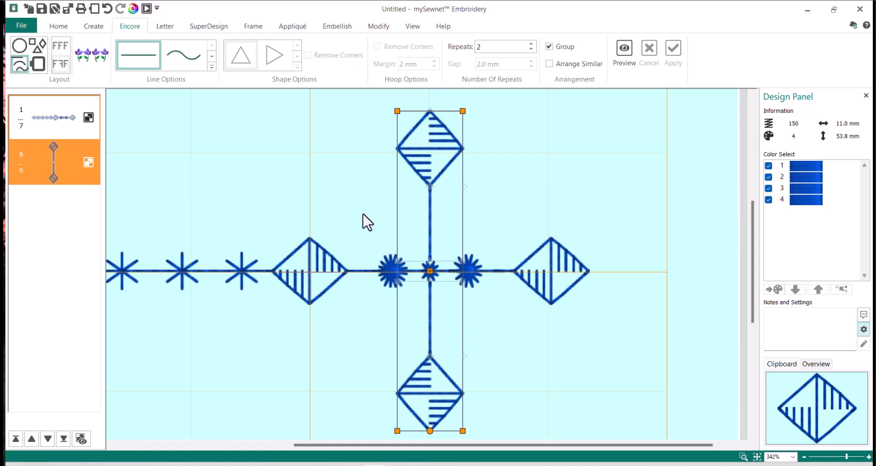
click(192, 157)
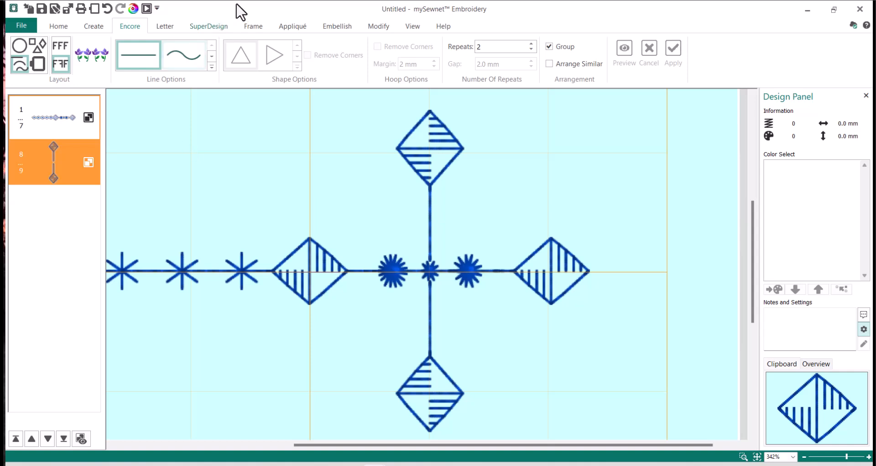
Add a 2-repeat 5.1 mm Motif Underline utility line and nudge it above the left diamond.
click(254, 27)
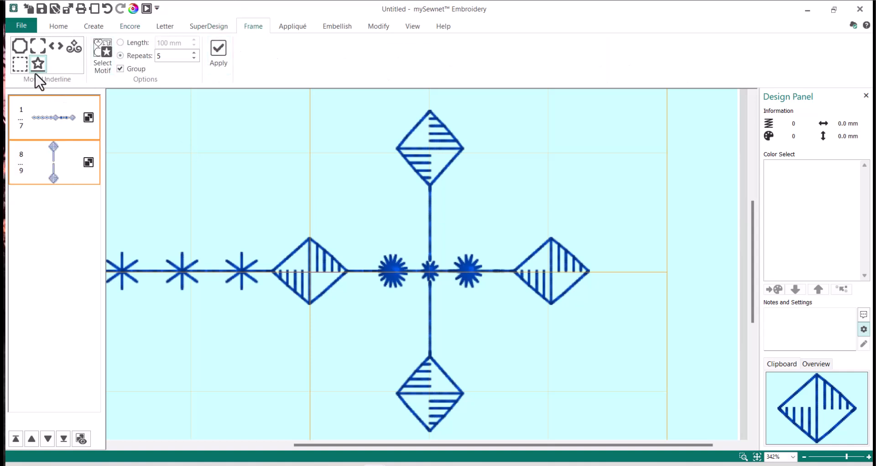
click(105, 50)
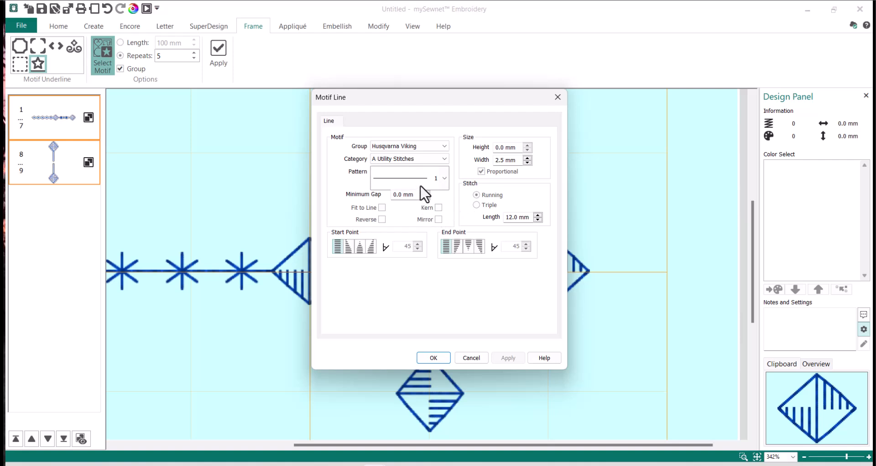
click(433, 357)
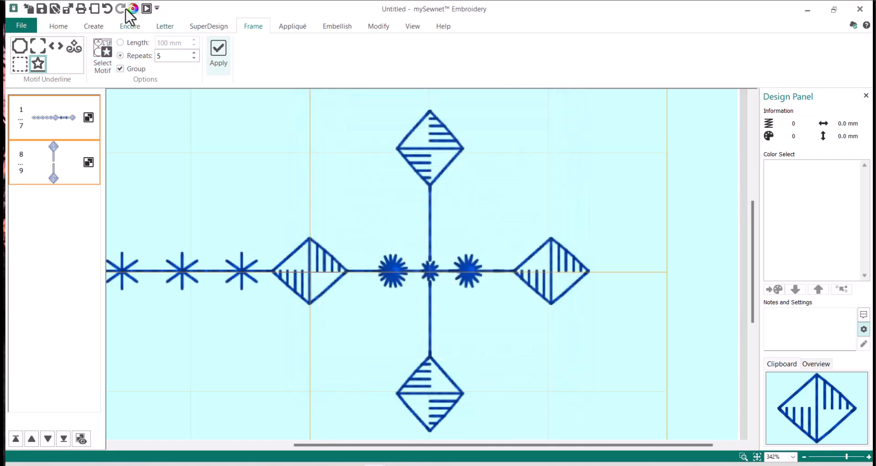
double_click(177, 58)
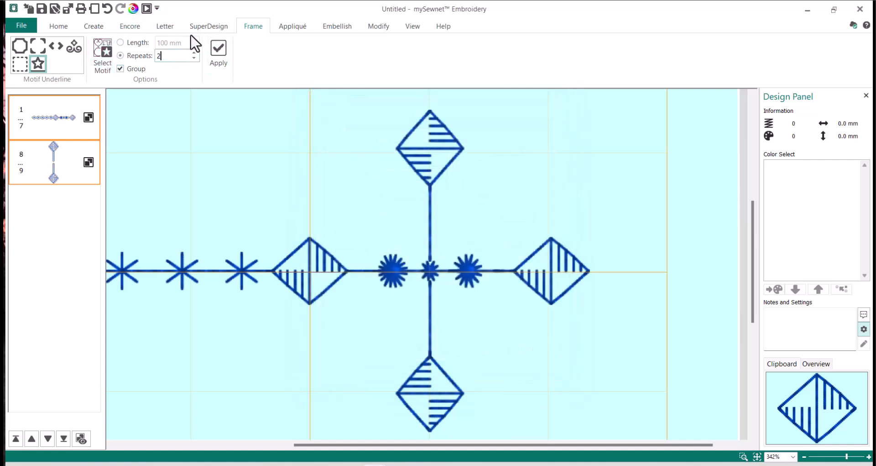
text(2)
click(219, 54)
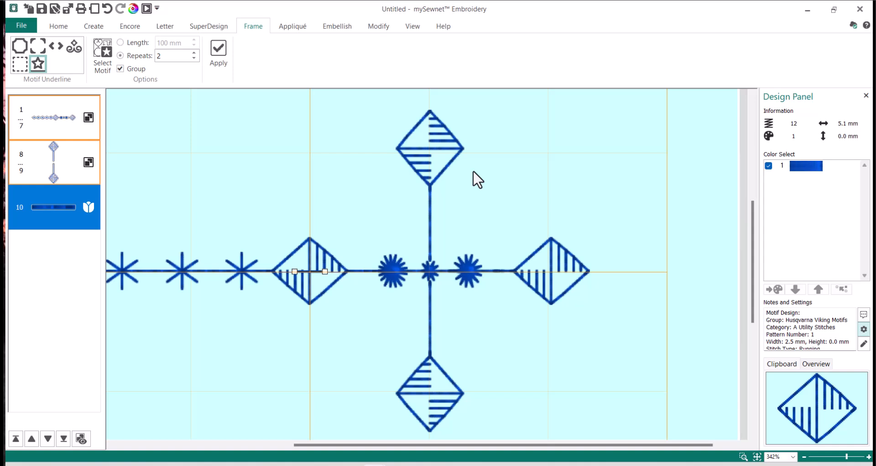
key(Up)
key(Up)
key(Up)
key(Up)
key(Up)
key(Up)
key(Up)
key(Up)
key(Up)
key(Up)
key(Up)
key(Up)
key(Up)
key(Up)
key(Up)
key(Up)
key(Up)
key(Up)
key(Up)
key(Up)
key(Up)
key(Up)
key(Up)
key(Up)
key(Up)
key(Up)
key(Up)
Choose Pfaff 3.3 Antique Hand Emb. arrow pattern 11, reversed, as the line's motif.
click(100, 50)
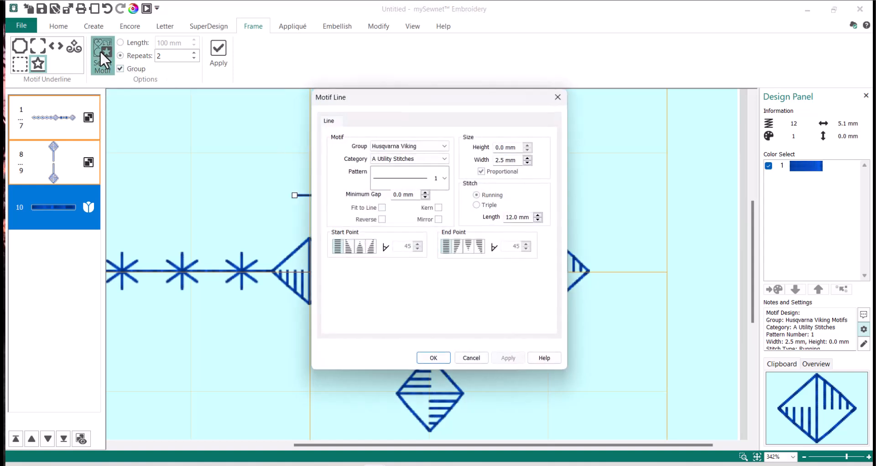
click(447, 146)
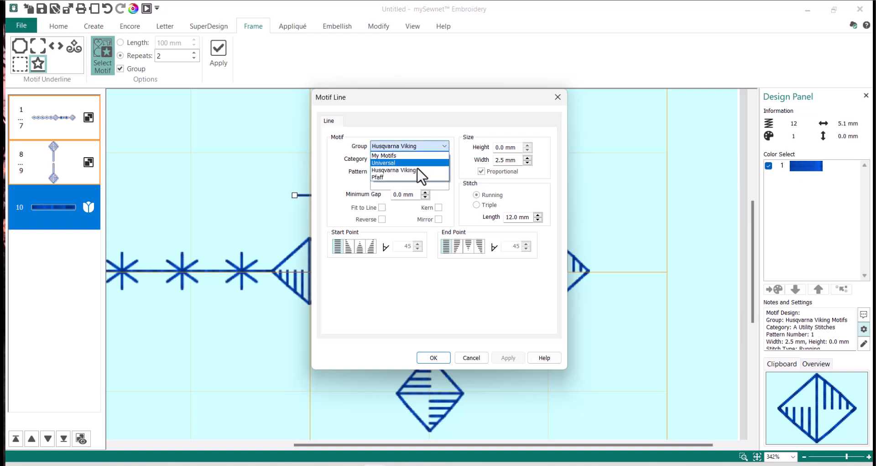
click(410, 177)
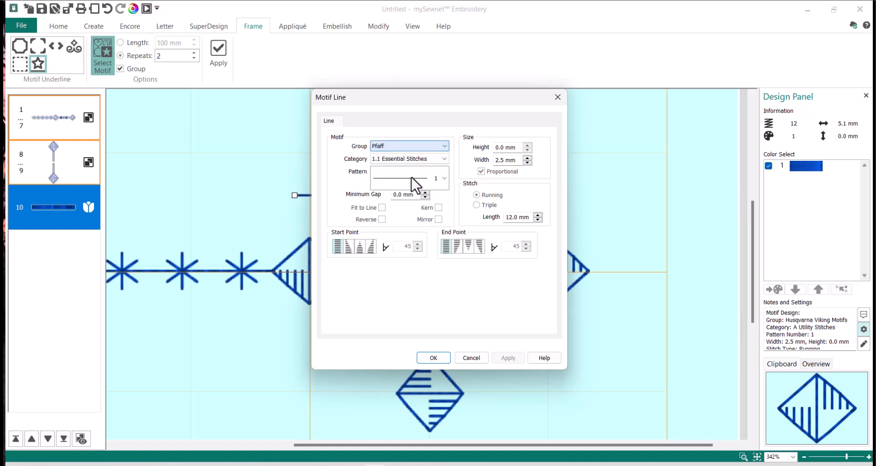
click(445, 158)
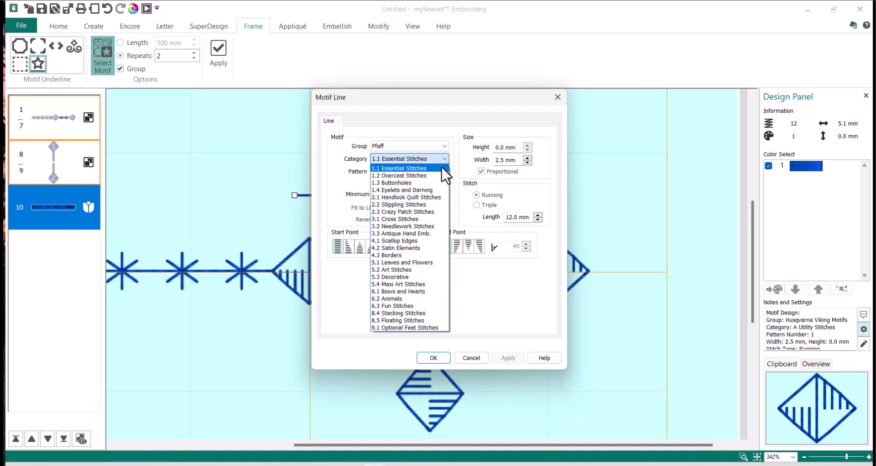
click(411, 234)
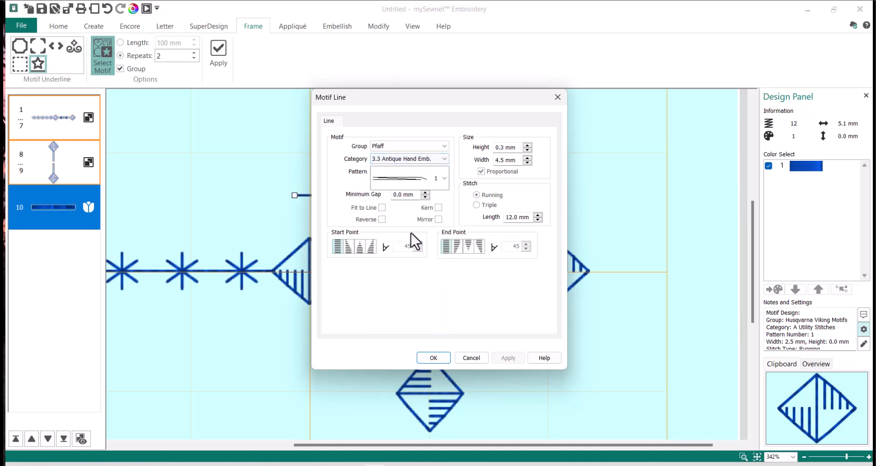
click(444, 178)
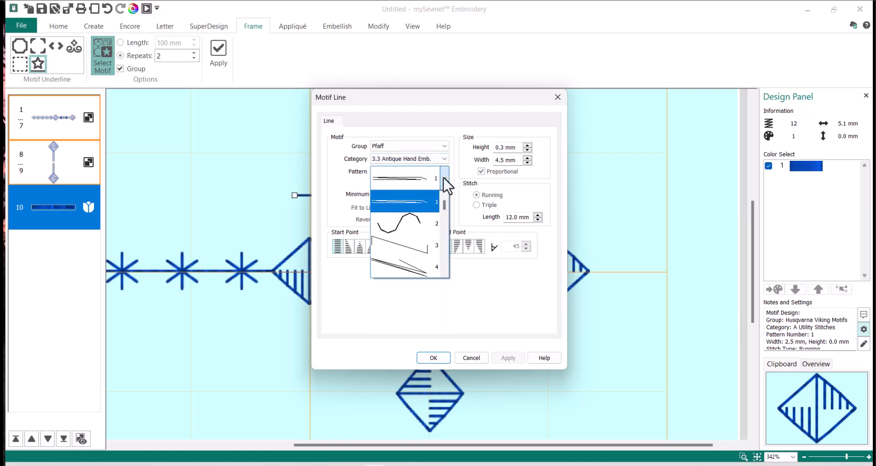
mouse_move(444, 204)
mouse_down()
mouse_move(444, 223)
mouse_move(445, 216)
mouse_up()
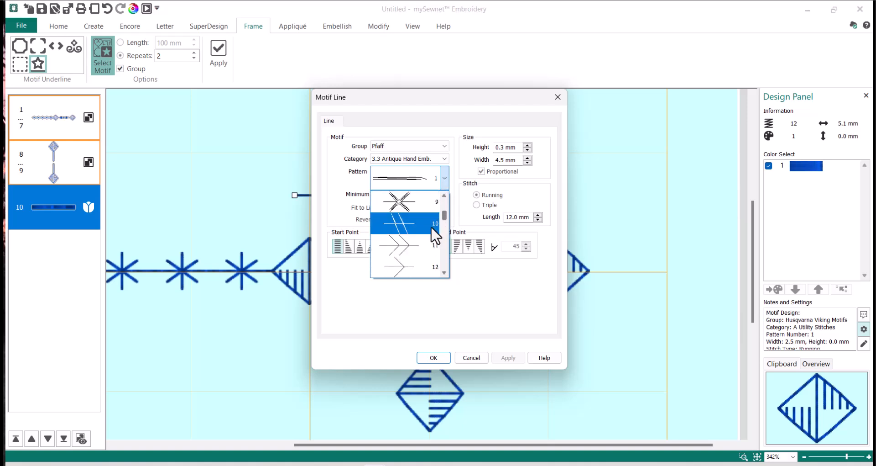
click(420, 245)
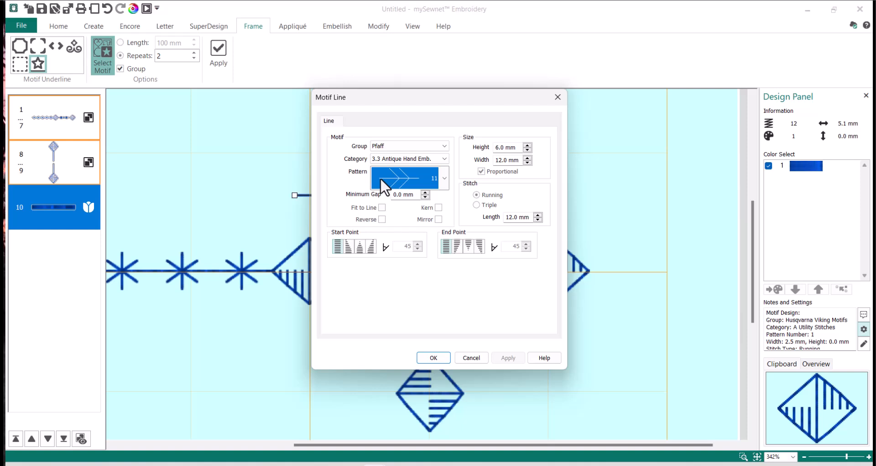
click(382, 219)
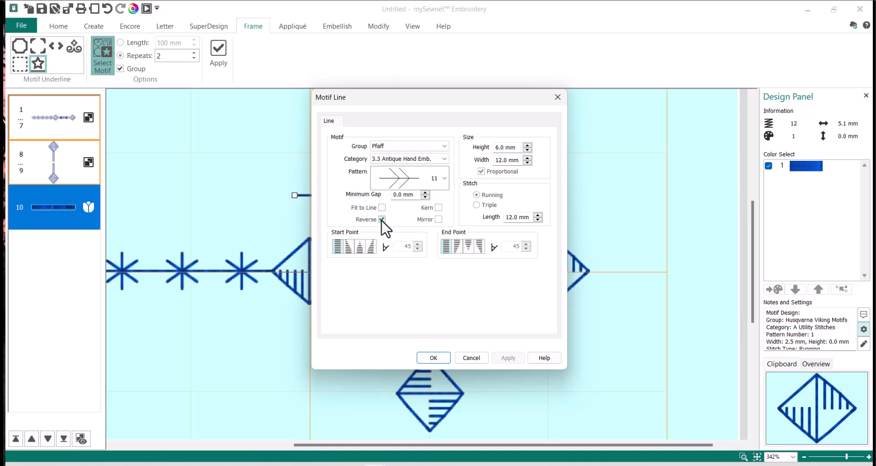
click(433, 358)
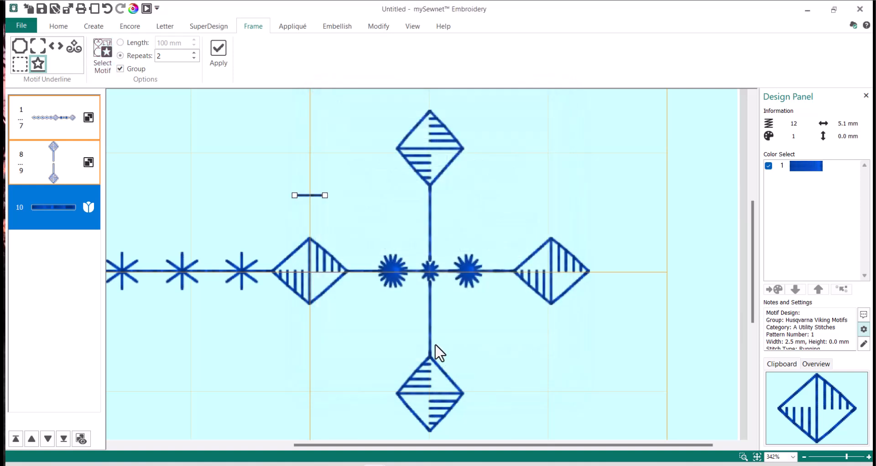
Undo the misplaced double arrow motif to remove it.
click(343, 180)
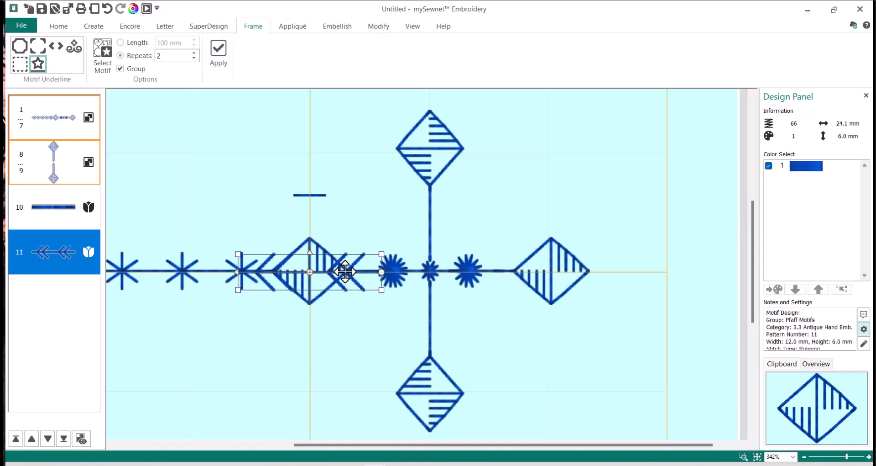
drag(345, 271, 341, 220)
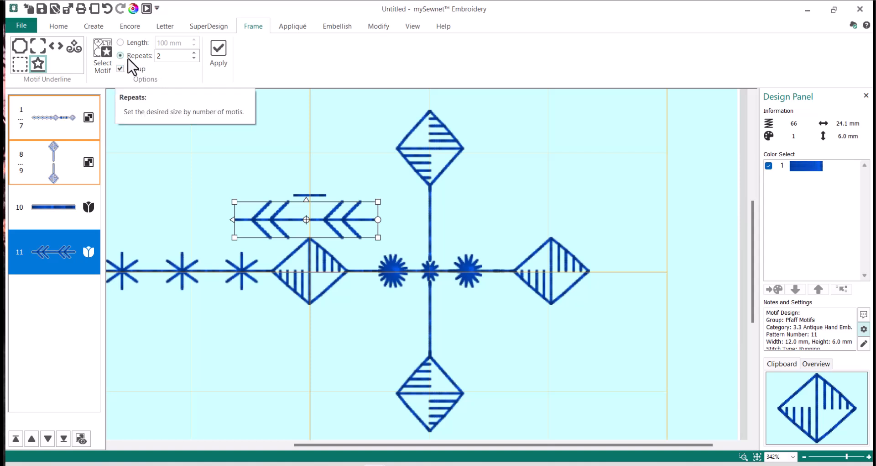
click(108, 11)
click(109, 12)
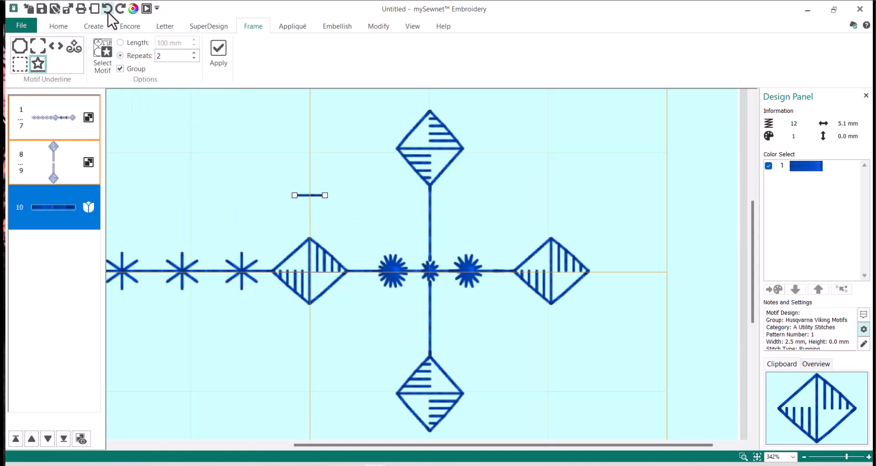
Create a single reversed 12.0 × 6.0 mm arrow with 1 repeat and move it beside the short line.
double_click(168, 55)
click(319, 132)
click(223, 58)
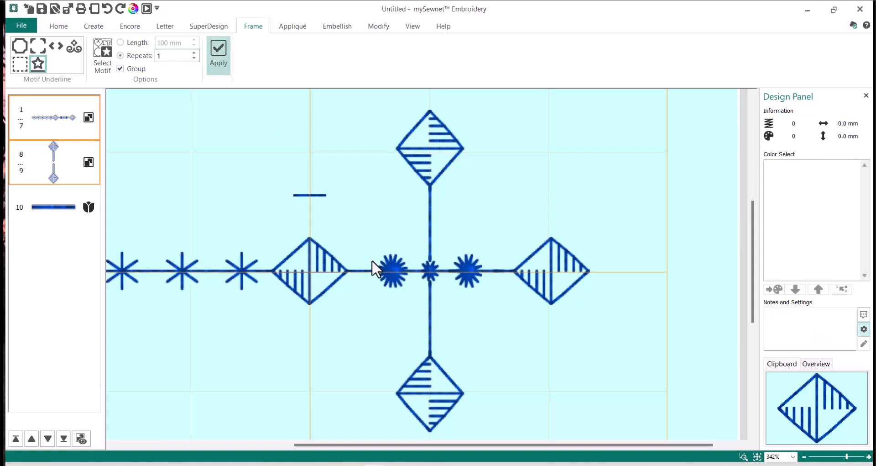
drag(320, 267, 374, 188)
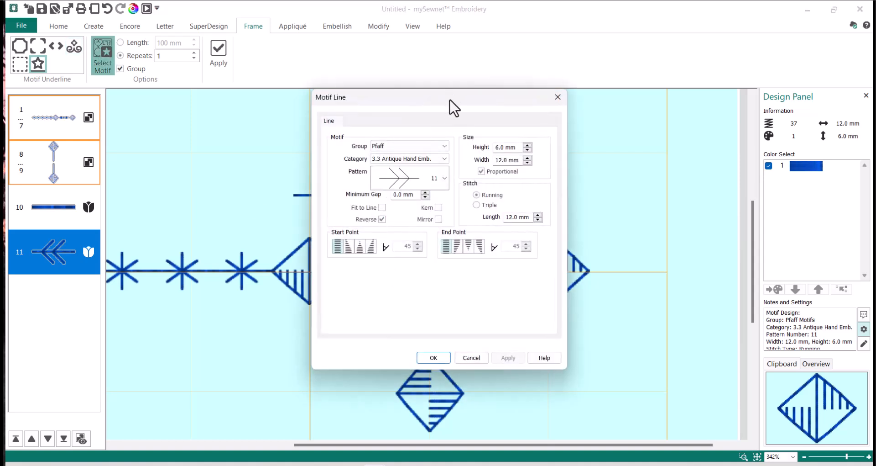
Keep the reversed Pfaff arrow settings, close the Motif Line dialog and return to Home.
drag(450, 101, 619, 108)
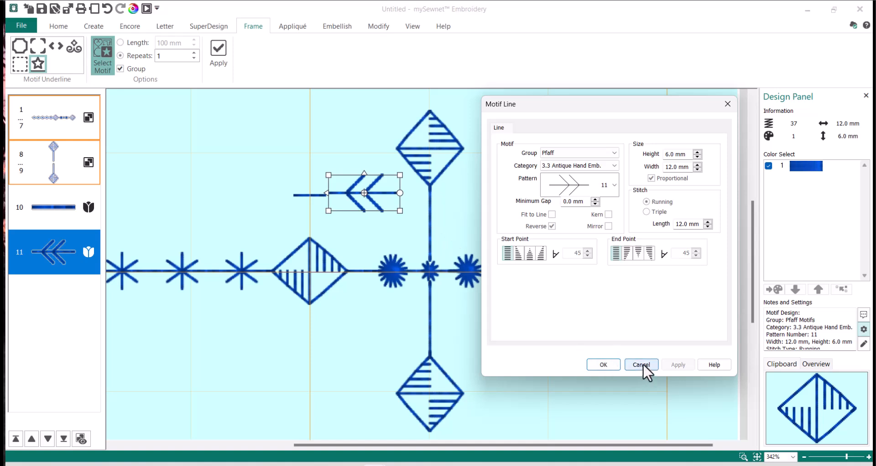
click(603, 365)
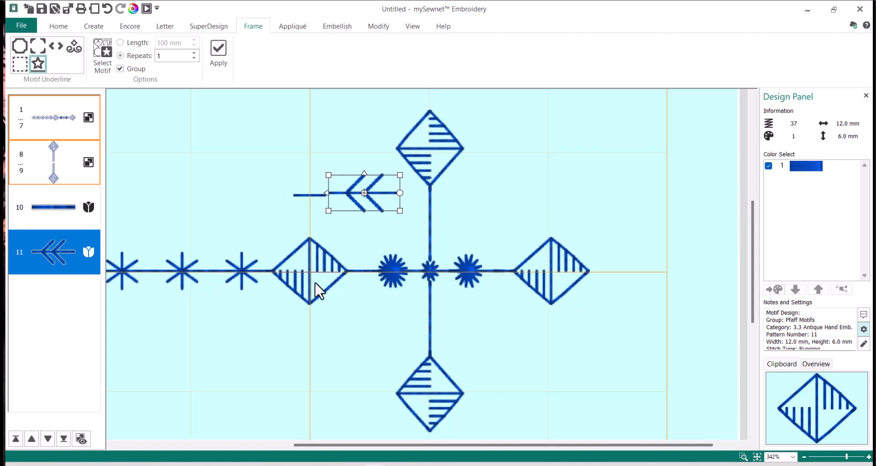
click(61, 26)
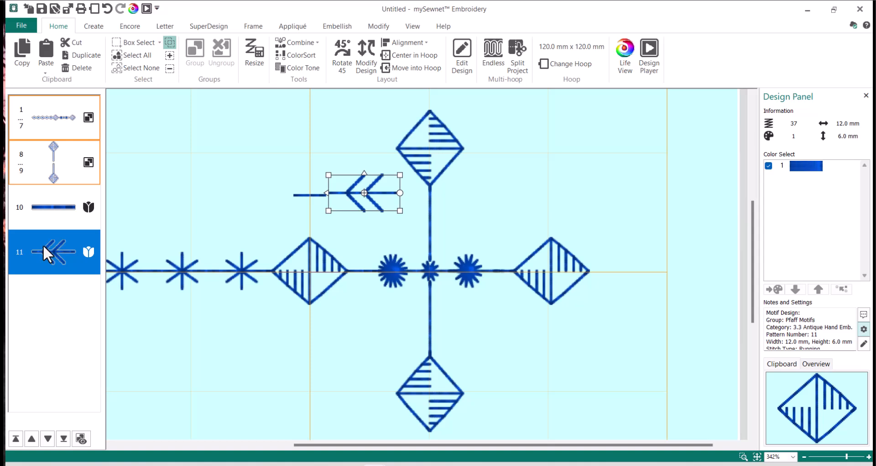
Align the short line and arrowhead to their vertical middle and combine them into one design.
ctrl+click(62, 206)
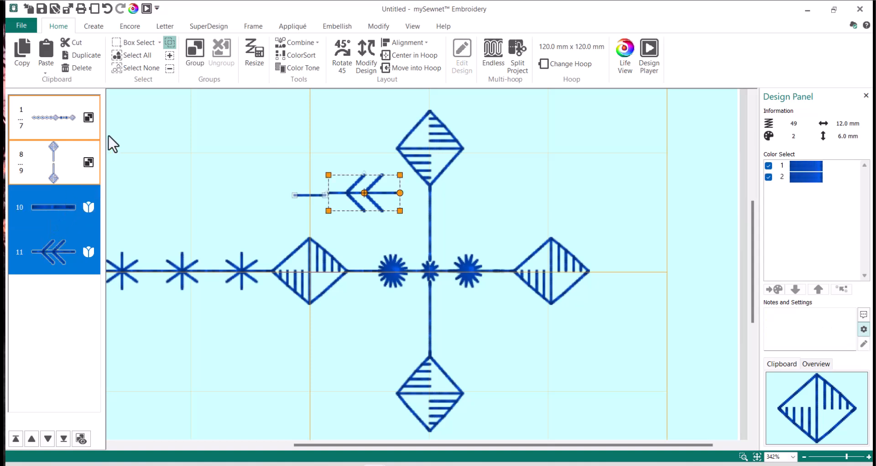
click(394, 41)
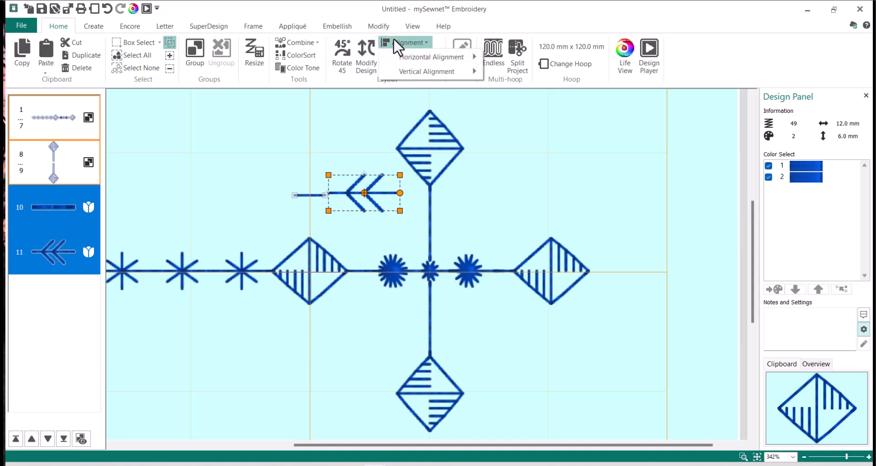
mouse_move(413, 76)
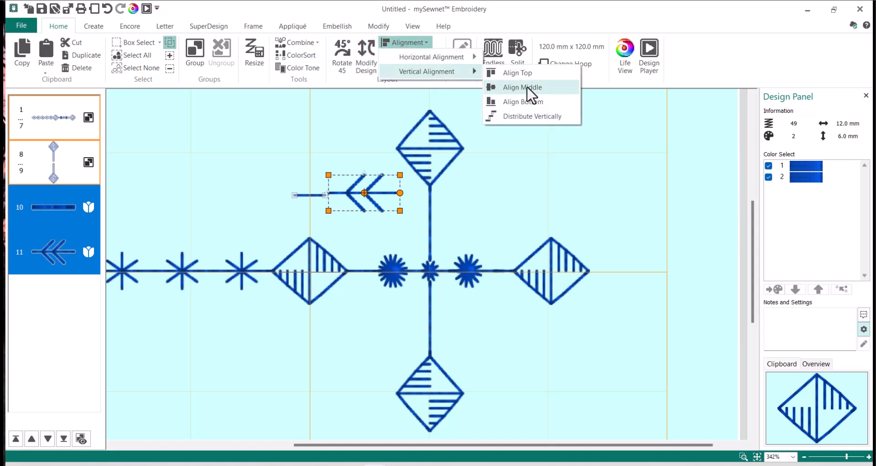
click(548, 88)
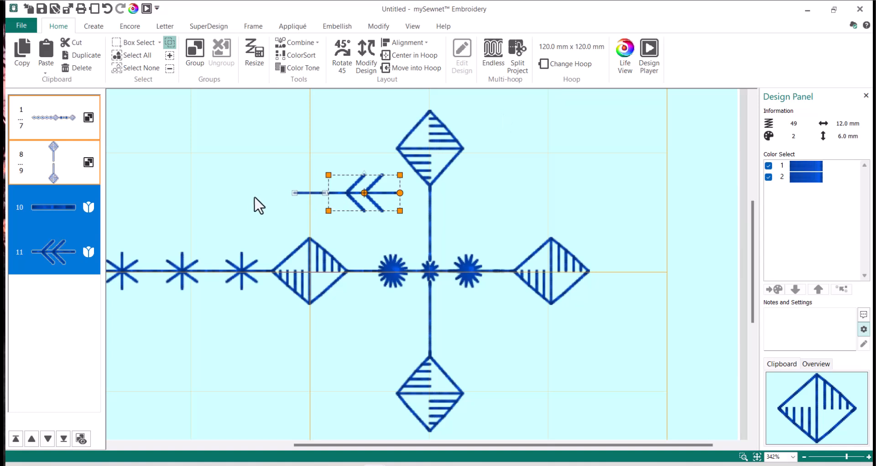
right_click(360, 187)
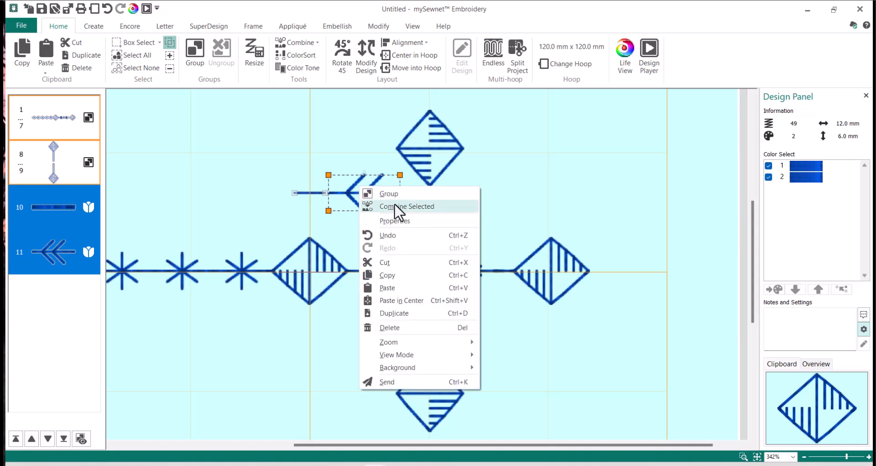
click(395, 206)
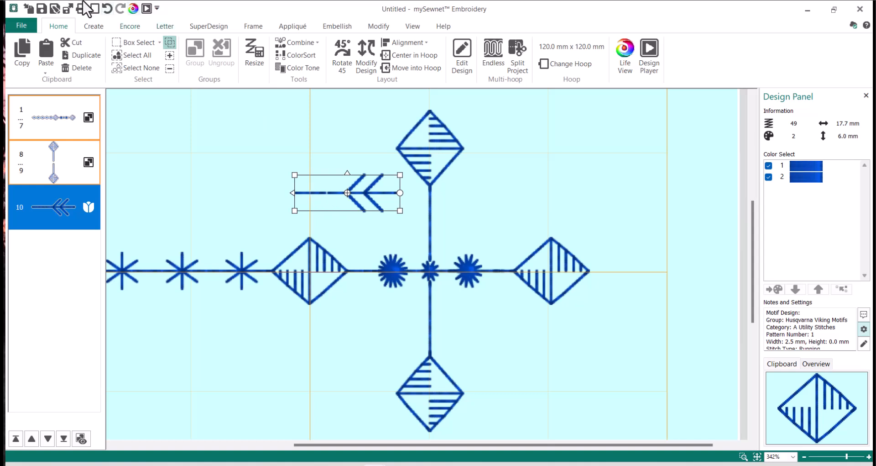
Undo the combine and the alignment, then nudge the arrowhead slightly left.
click(107, 8)
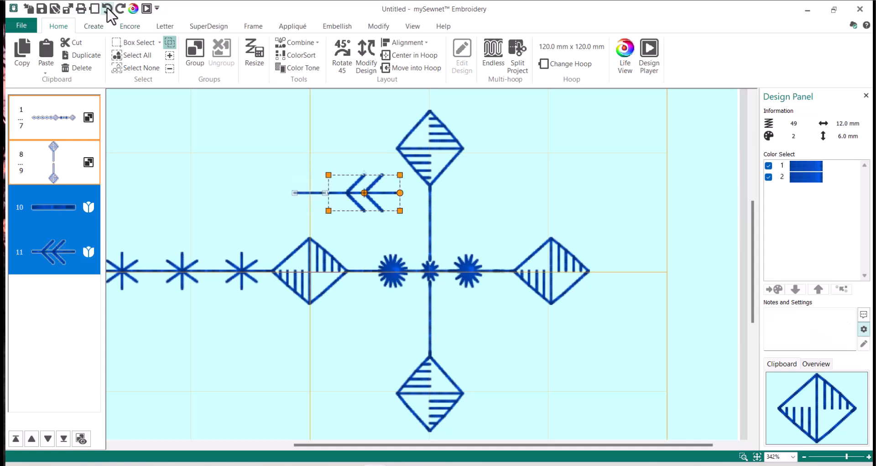
click(107, 8)
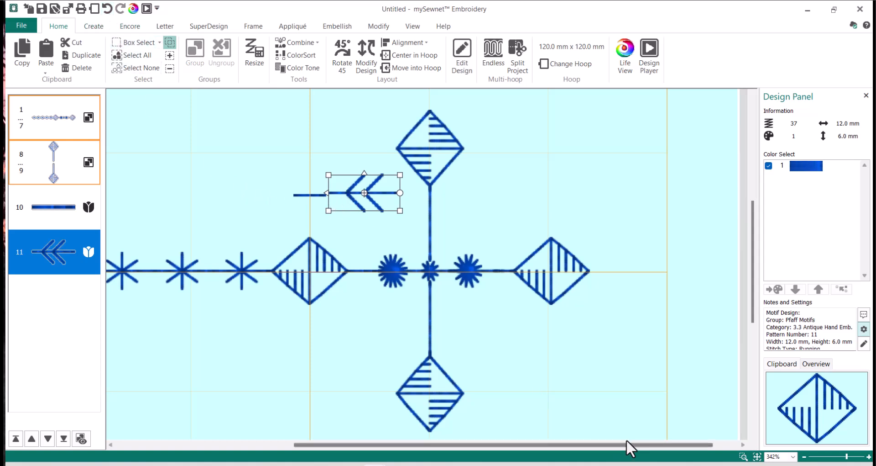
key(Left)
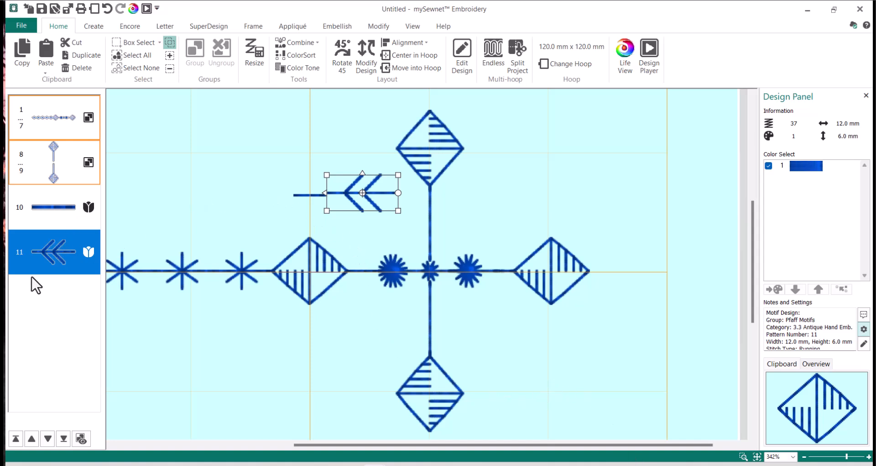
Re-align layers 10 and 11 by their middles and combine them into a 17.4 × 6.0 mm arrow.
ctrl+click(22, 218)
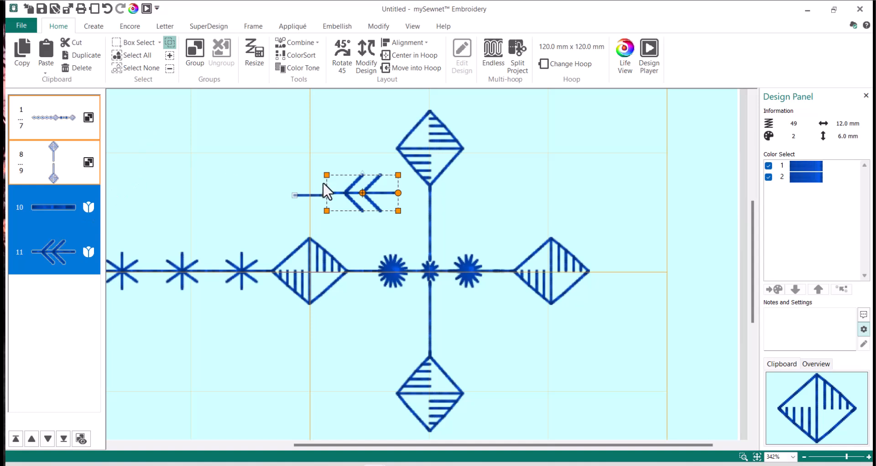
click(410, 43)
mouse_move(427, 73)
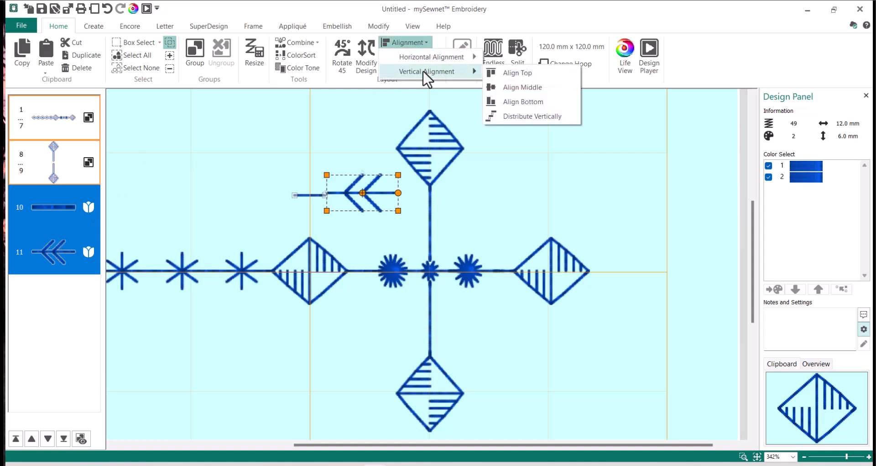
click(532, 90)
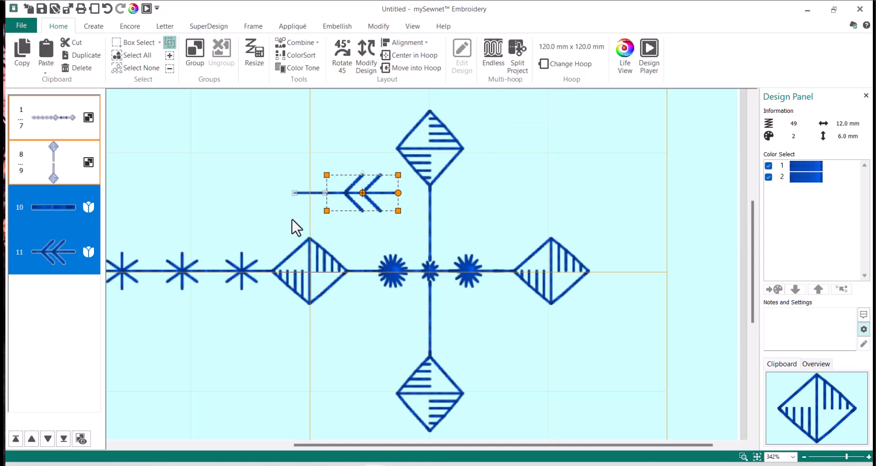
right_click(372, 188)
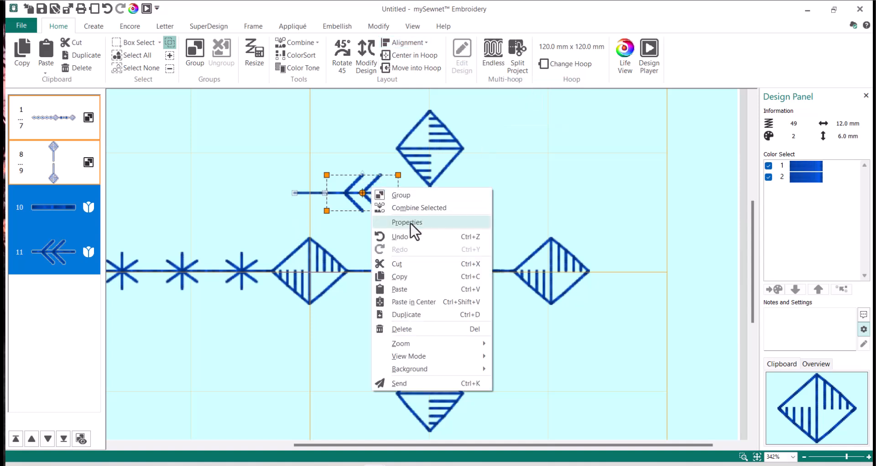
click(416, 208)
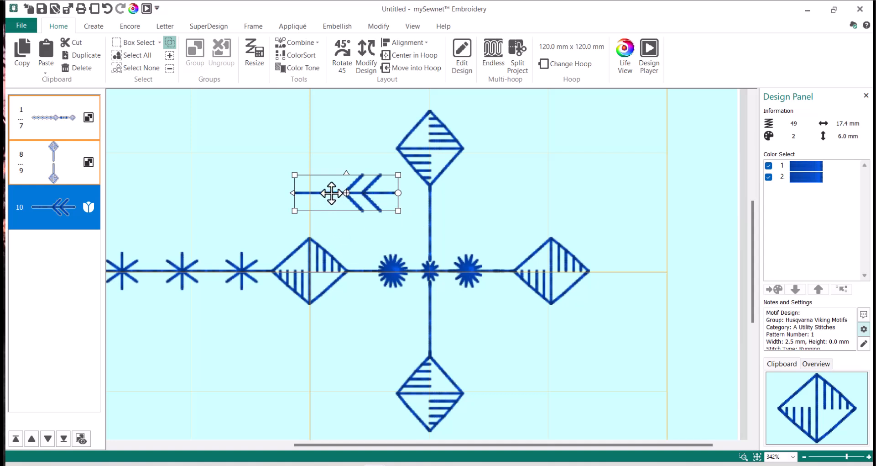
click(130, 26)
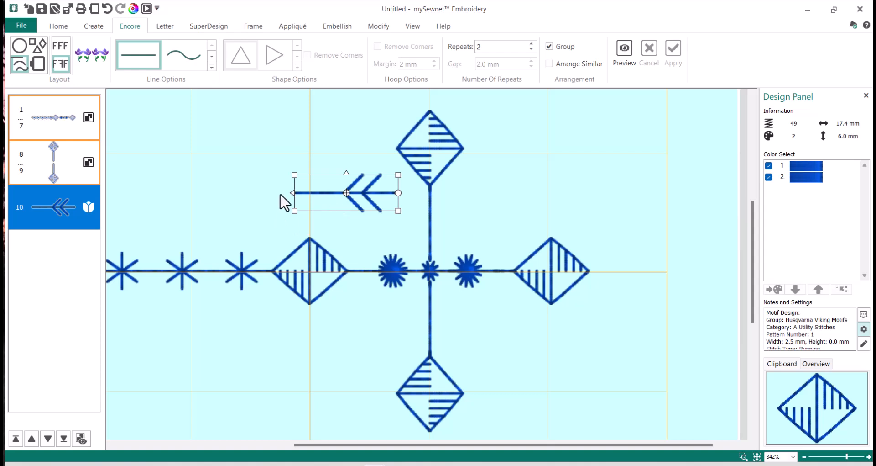
Rotate the combined arrow 270° in its Properties so it stands upright, and choose the circle Encore layout.
right_click(326, 188)
click(375, 196)
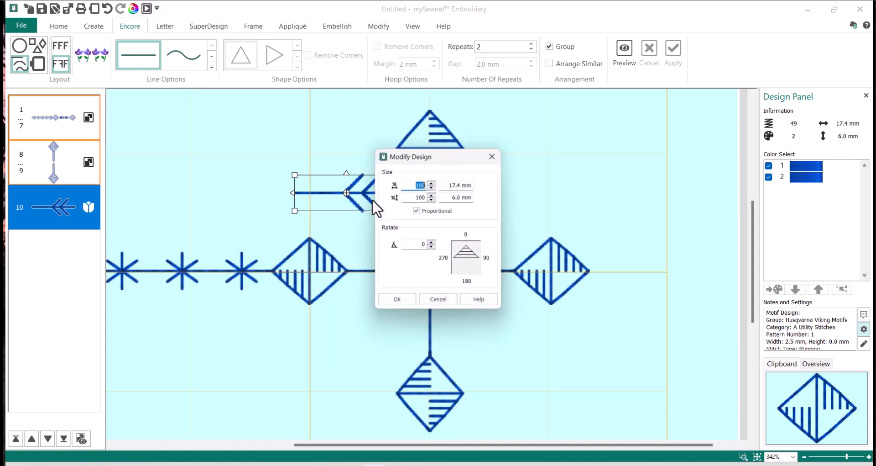
double_click(415, 246)
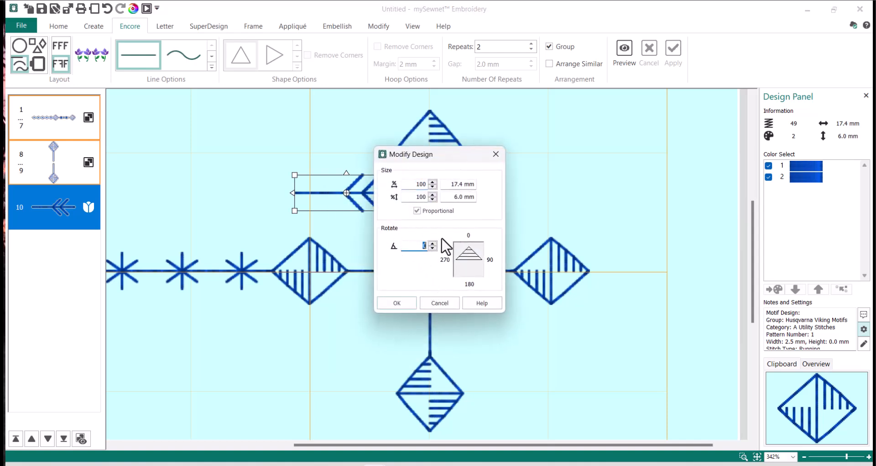
text(270)
click(396, 302)
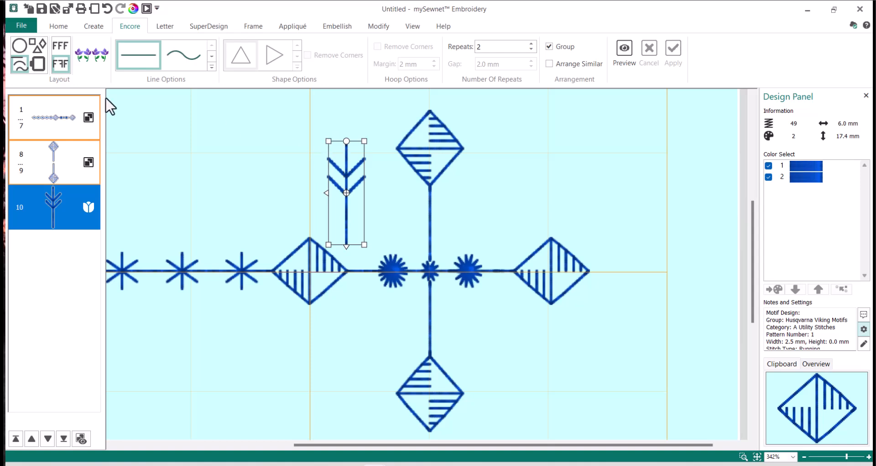
click(21, 42)
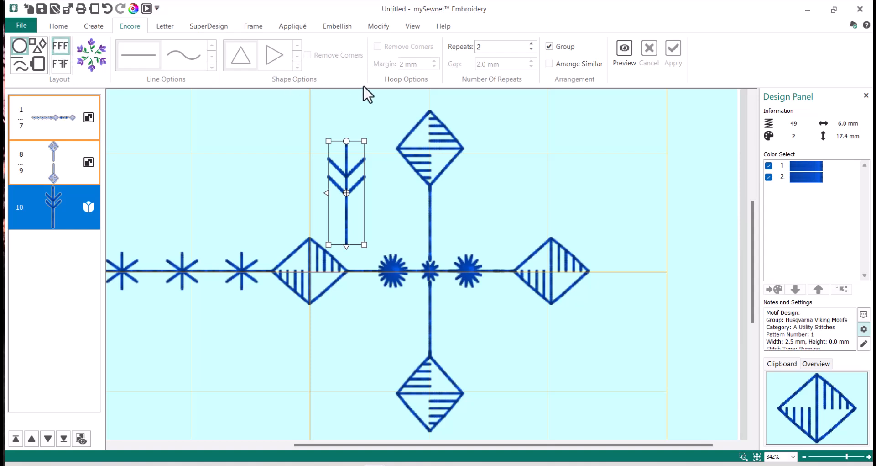
Repeat the arrow four times on a slightly shrunk Encore circle centred on the line crossing.
double_click(498, 46)
click(626, 50)
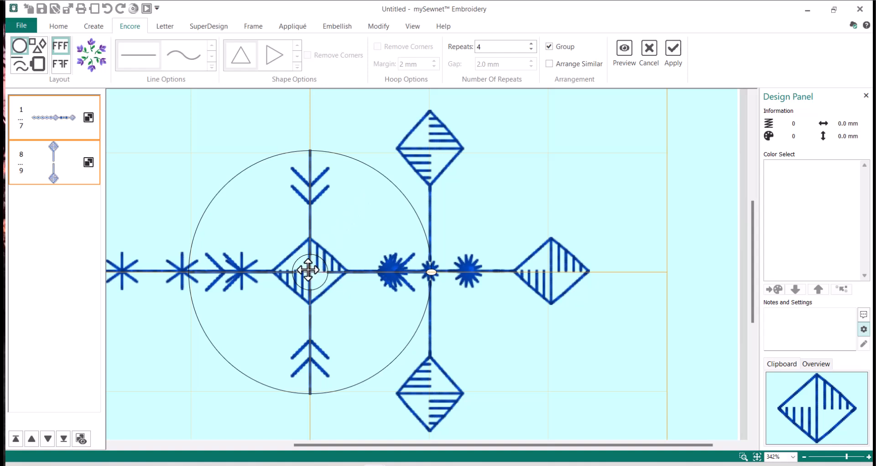
drag(308, 271, 430, 270)
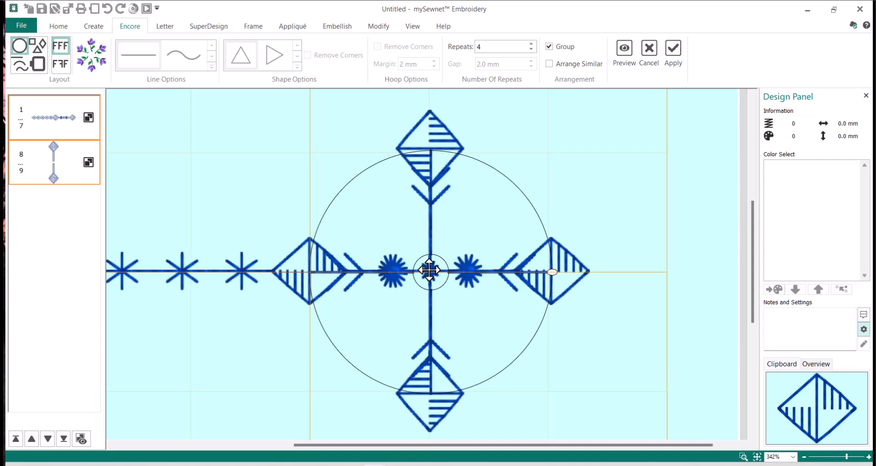
mouse_move(429, 270)
mouse_down()
mouse_move(411, 270)
mouse_move(427, 269)
mouse_up()
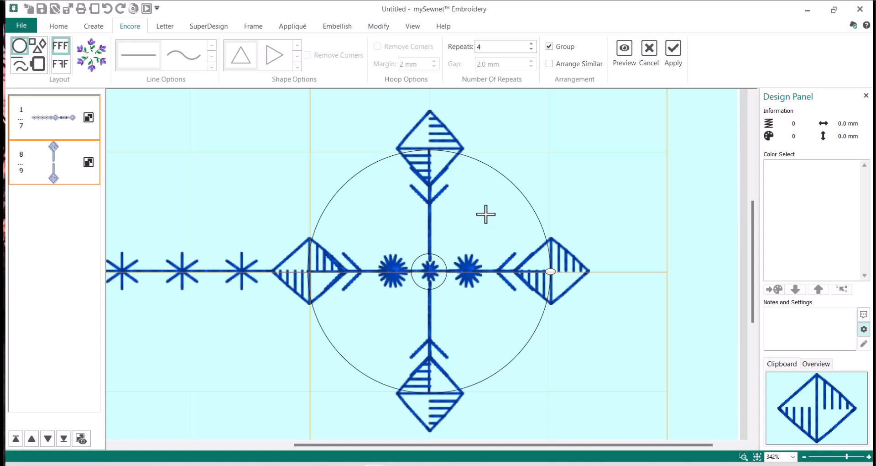
mouse_move(487, 214)
mouse_down()
mouse_move(523, 160)
mouse_move(480, 216)
mouse_up()
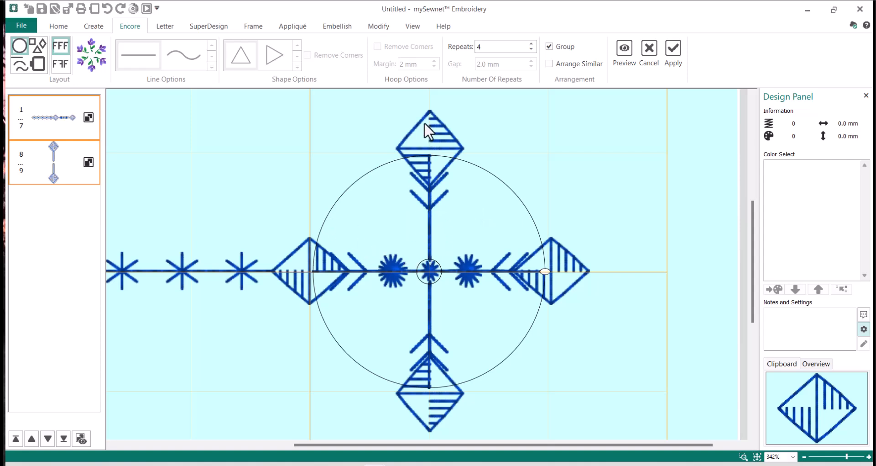
click(674, 50)
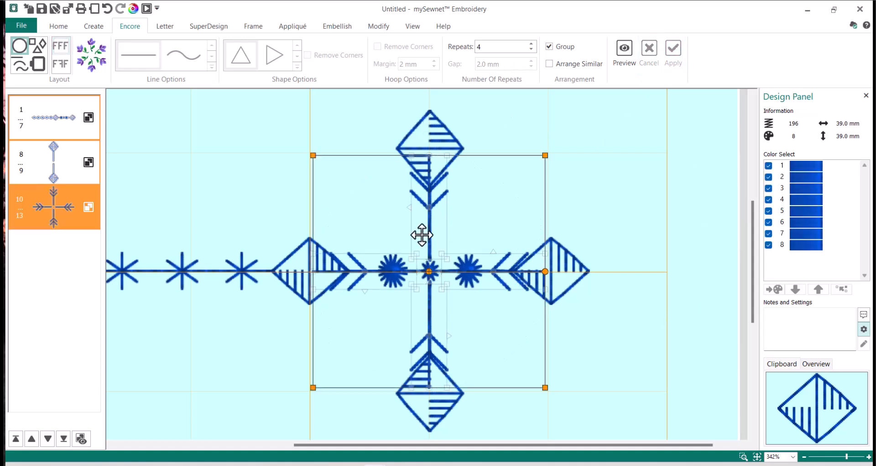
Set the four-arrow group's Rotate value to 45°, giving a 27.6 × 27.6 mm ring, and view the whole hoop.
right_click(425, 220)
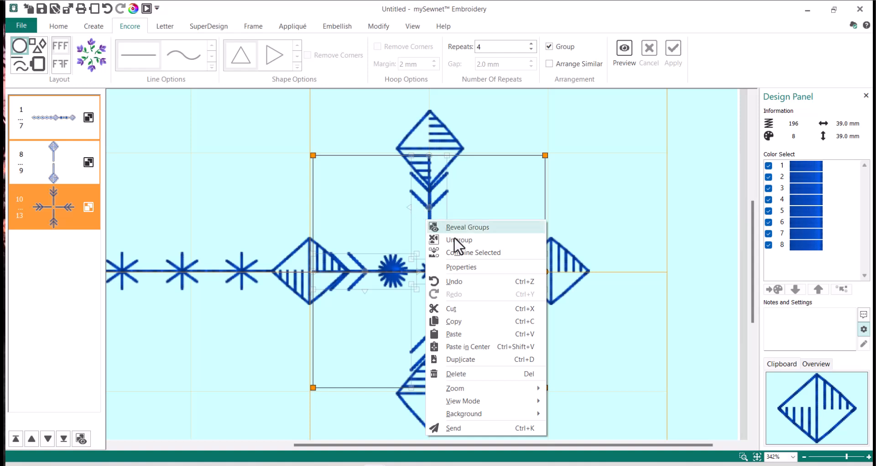
click(466, 266)
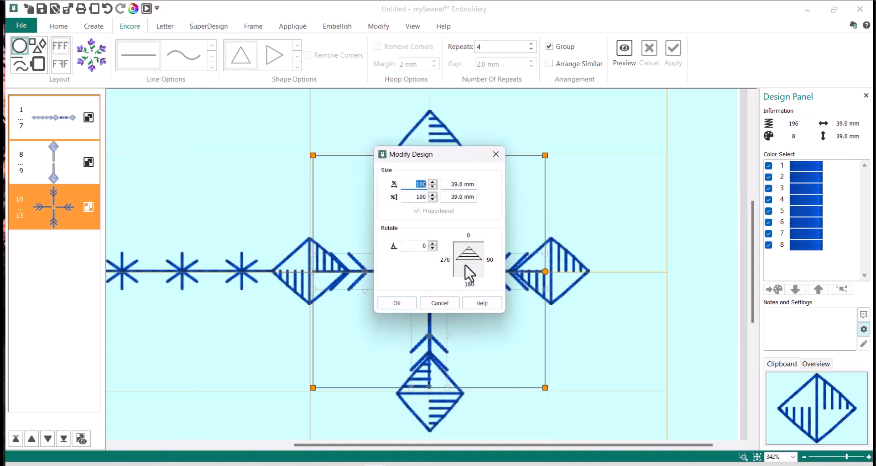
double_click(417, 245)
text(45)
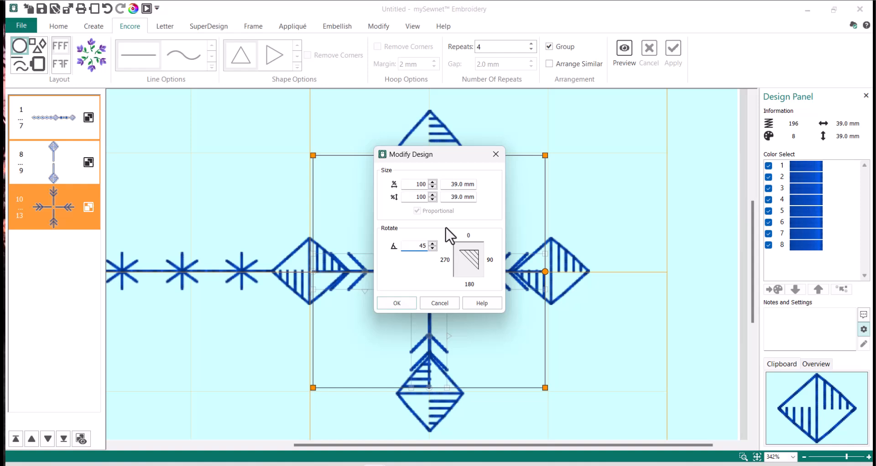
click(393, 303)
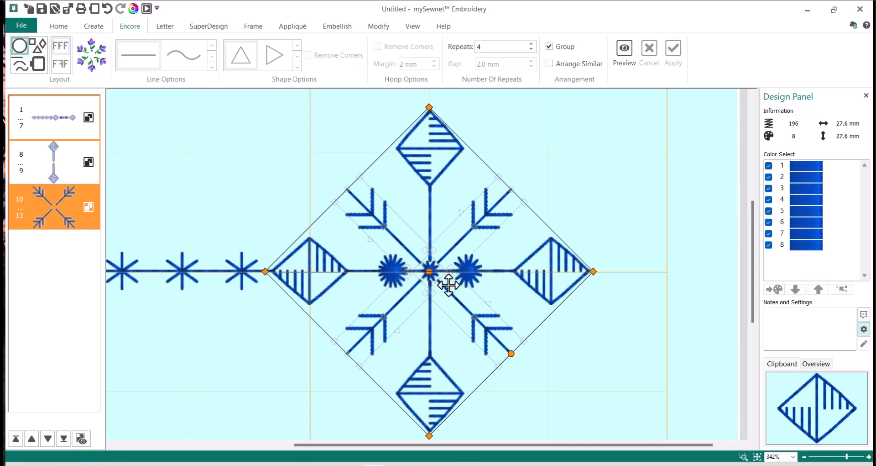
click(758, 456)
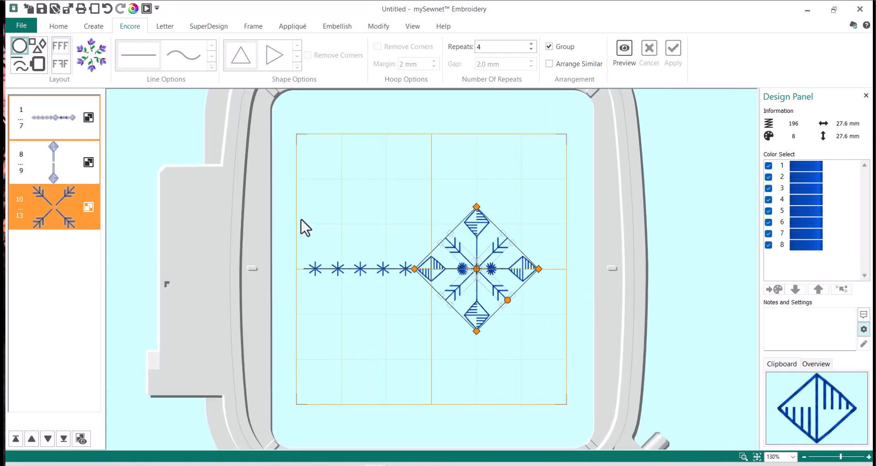
Select all three designs, apply Rotate 45 twice for 90°, and centre them in the hoop.
shift+click(79, 122)
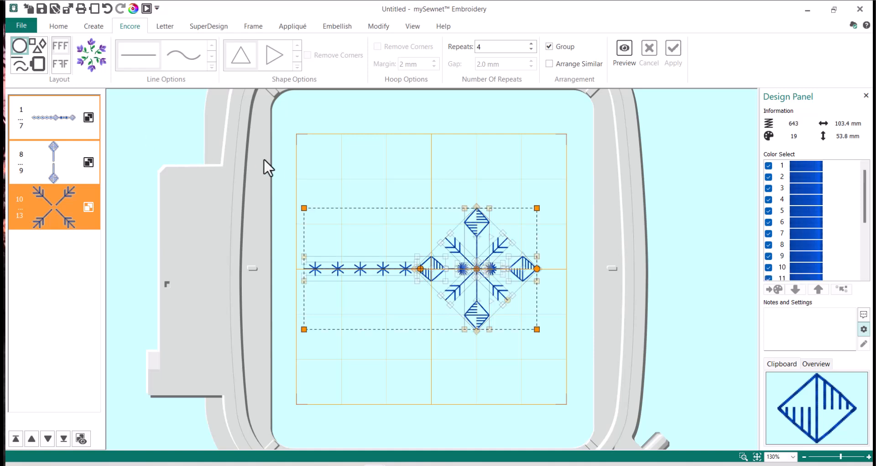
click(57, 27)
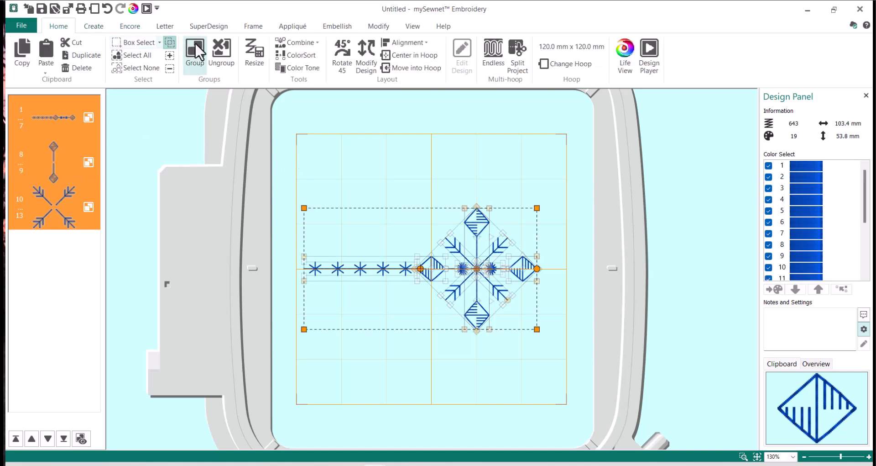
click(340, 54)
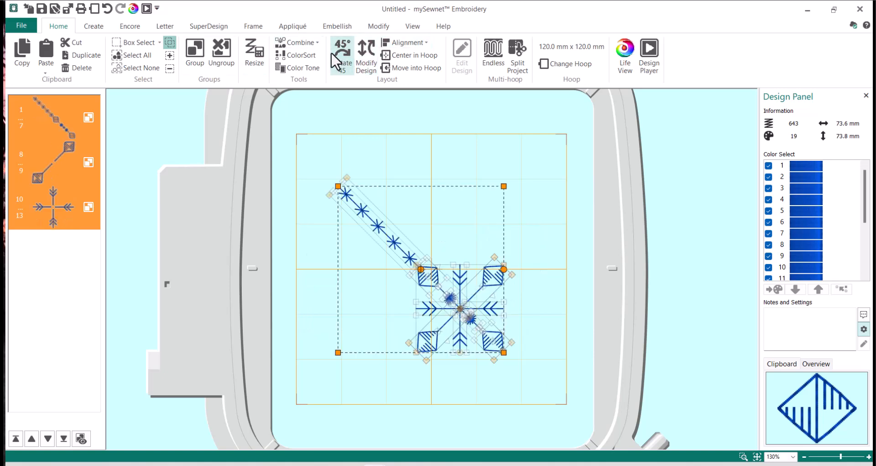
click(337, 57)
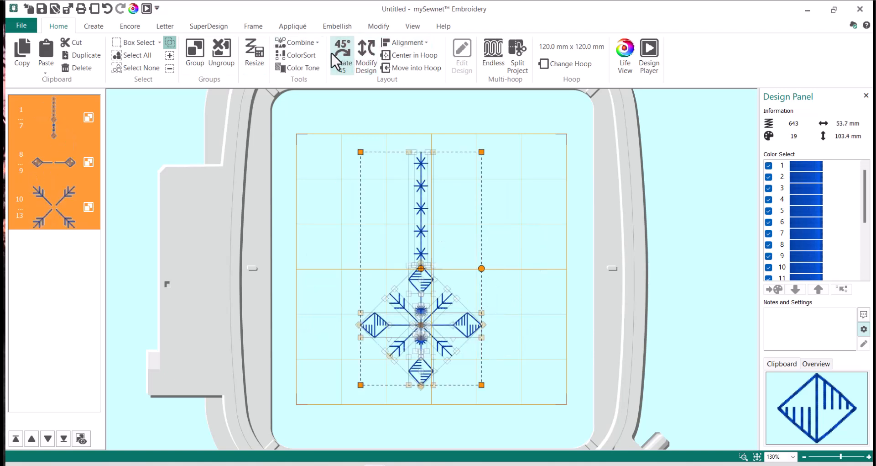
click(401, 57)
click(535, 224)
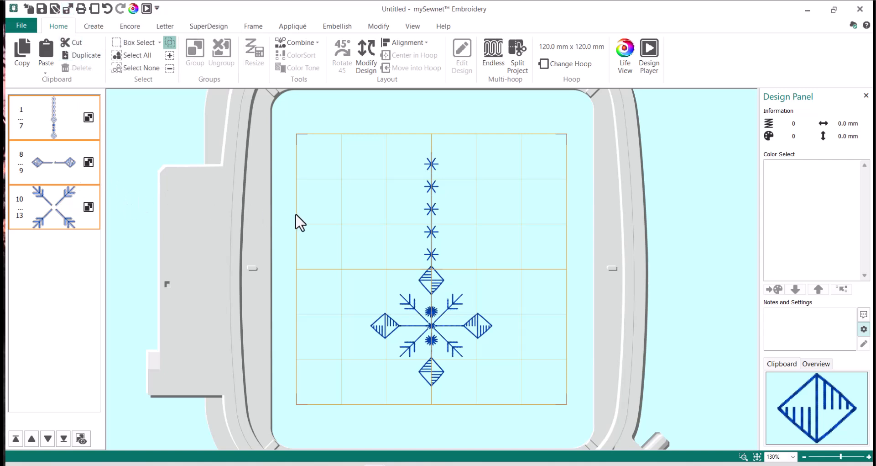
Reveal the arrow group's individual motifs and check the first arrow's Notes and Settings.
click(73, 208)
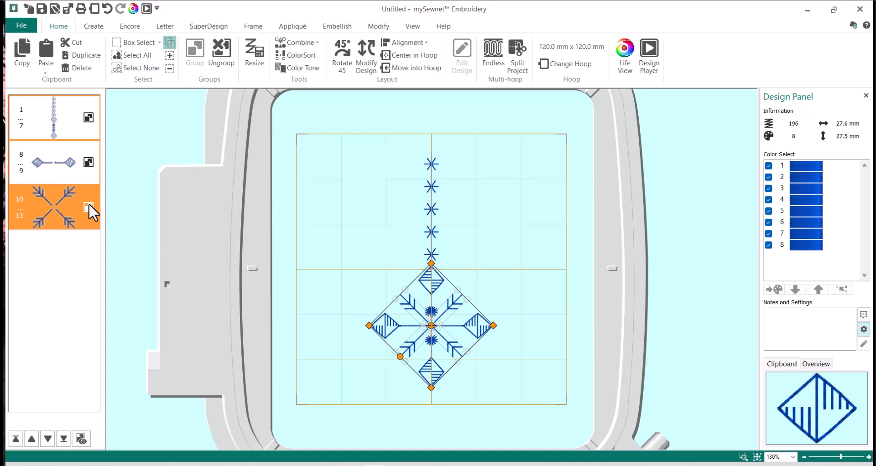
click(82, 444)
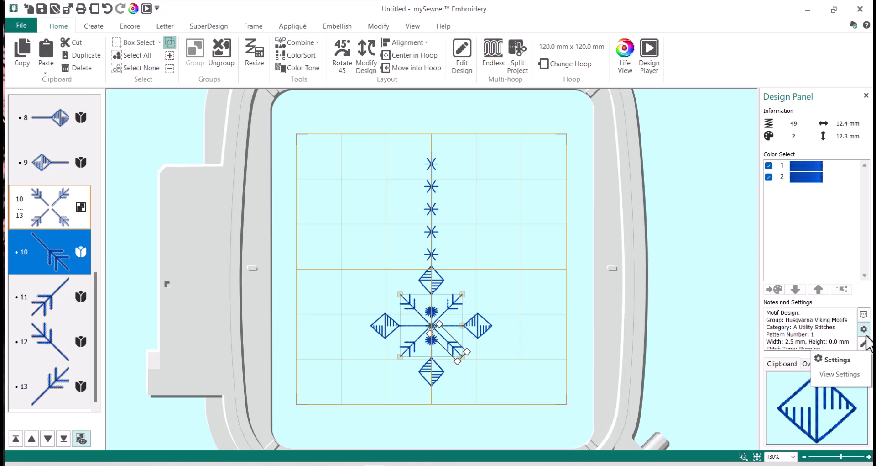
click(864, 344)
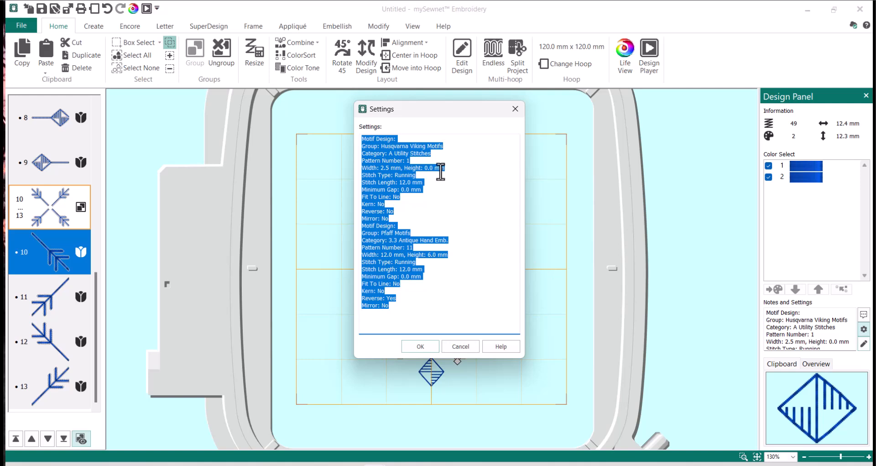
click(467, 187)
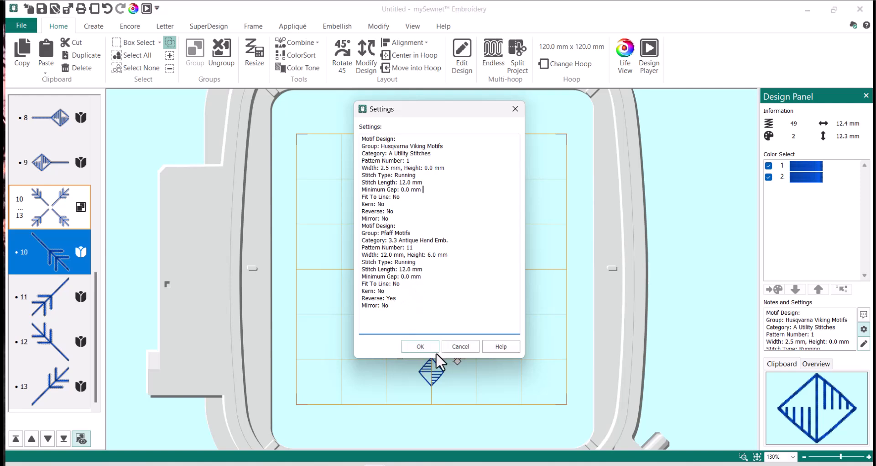
click(437, 346)
click(429, 344)
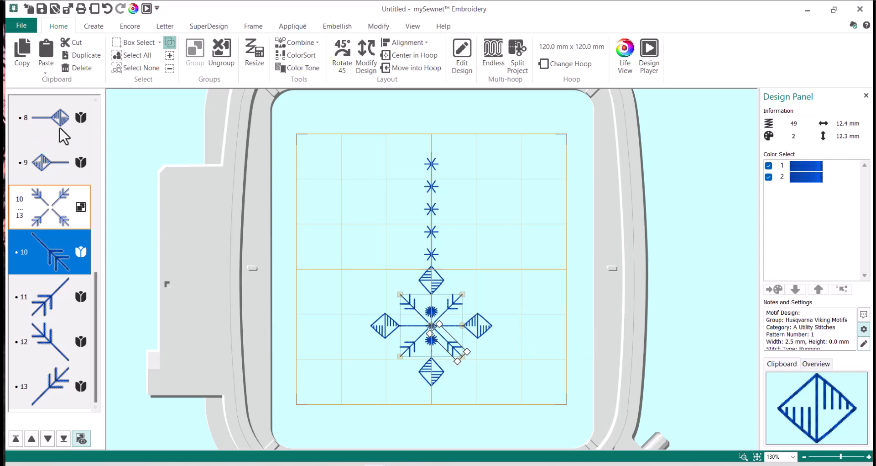
drag(99, 297, 111, 102)
Select the centre star motif, item 4, and check its Notes and Settings.
click(55, 136)
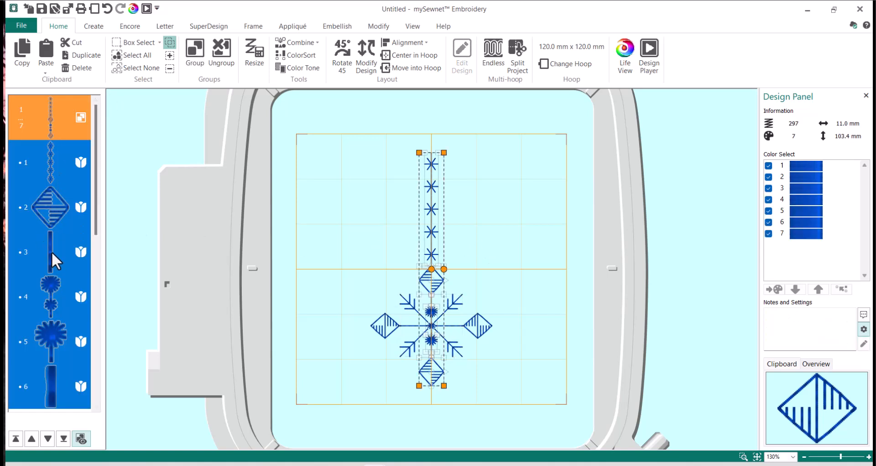
click(53, 295)
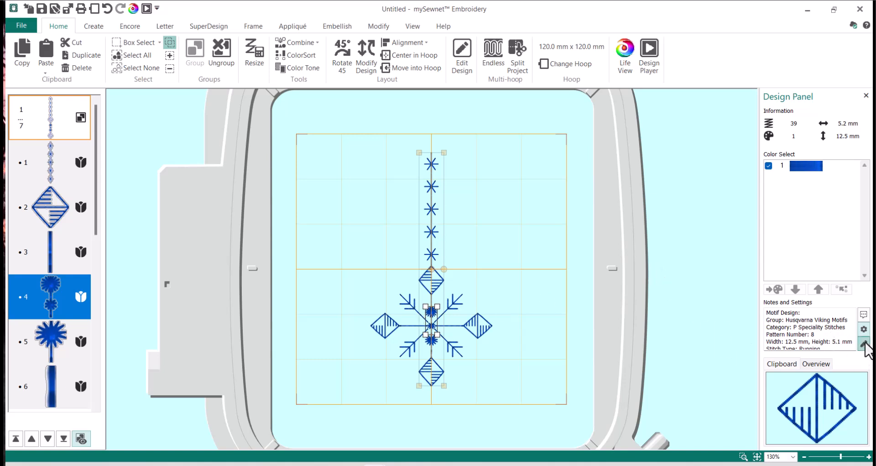
click(863, 328)
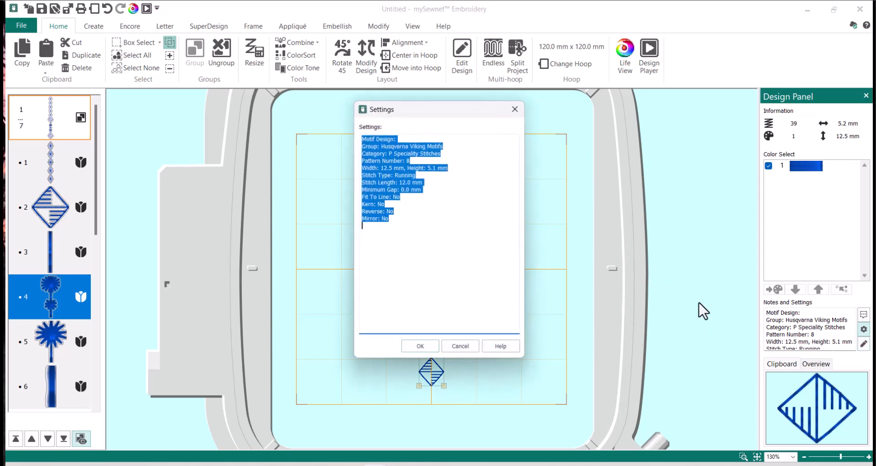
click(425, 346)
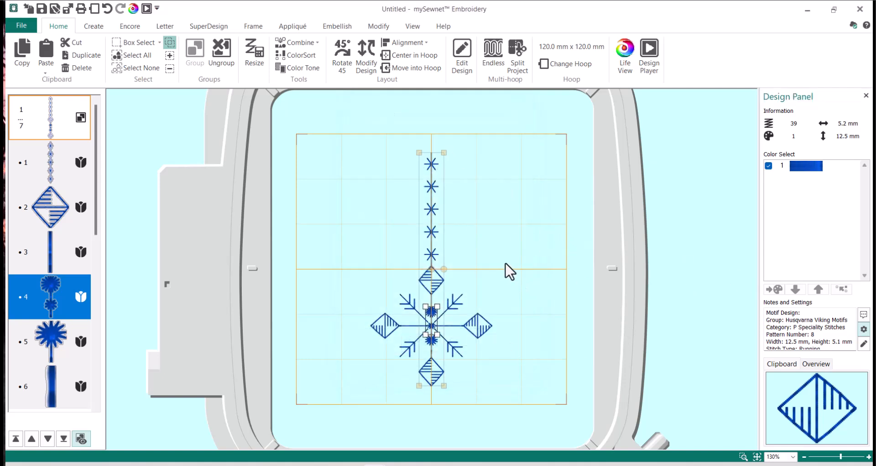
Deselect and switch Reveal Groups off so the design lists three groups.
click(661, 246)
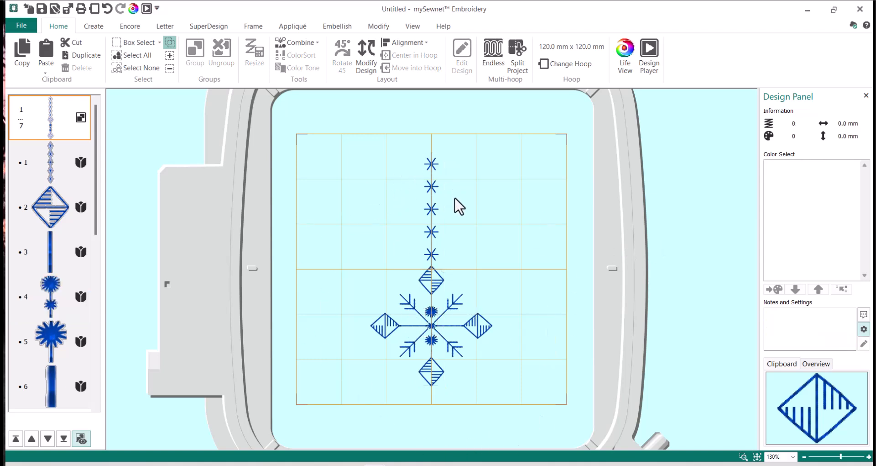
click(80, 438)
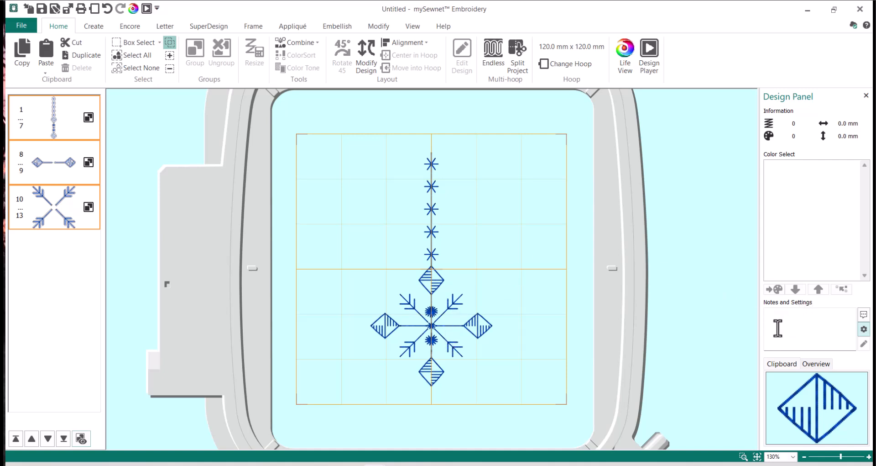
mouse_move(812, 323)
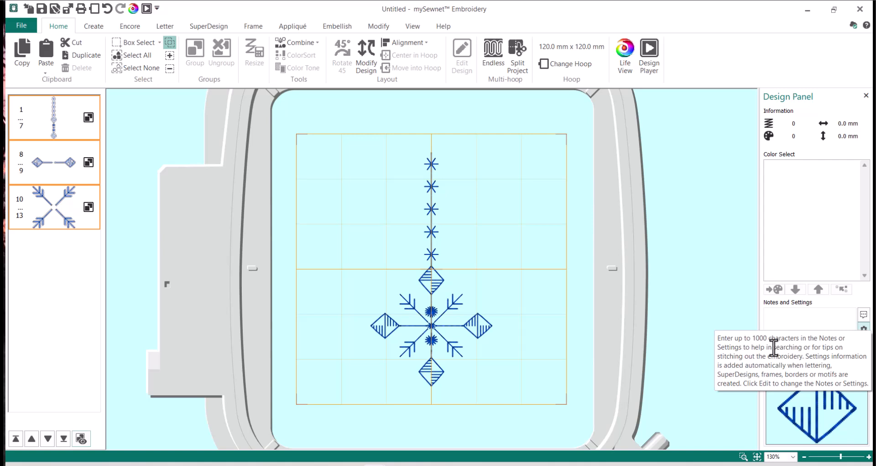